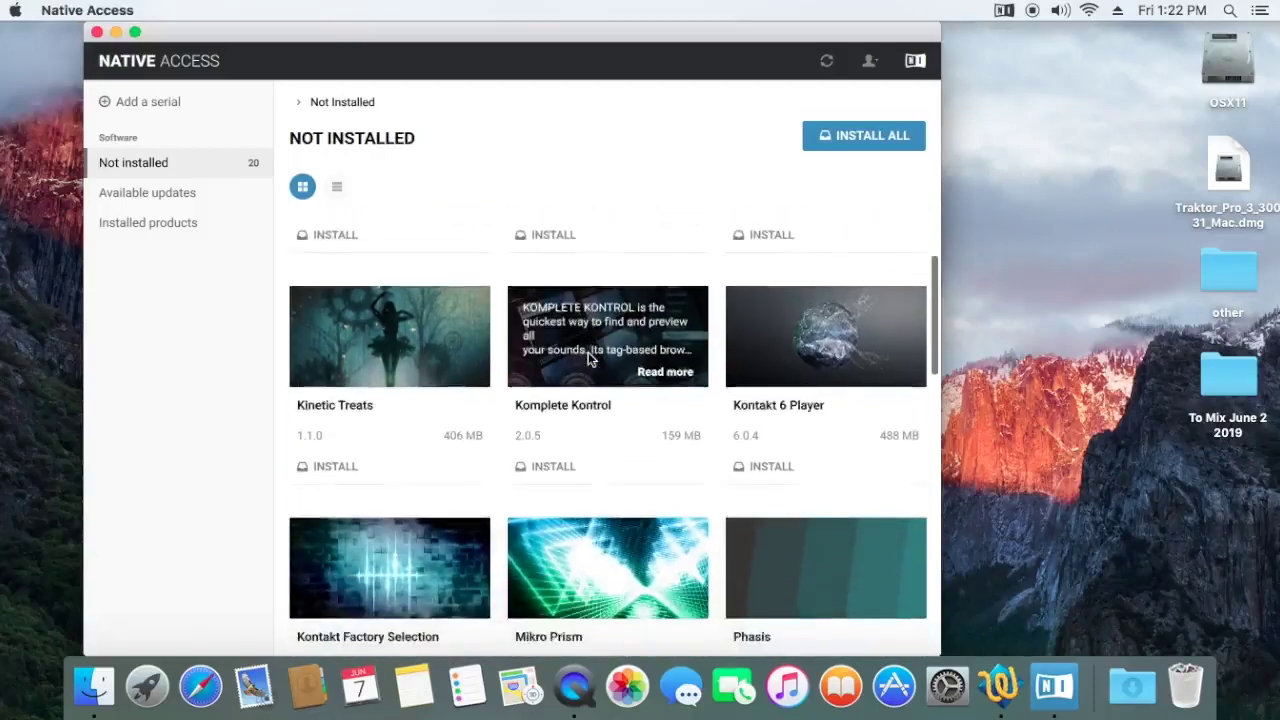
Scroll down through the Native Access window and back up.
scroll(588, 358, "down", 2)
scroll(588, 358, "down", 2)
scroll(588, 358, "down", 2)
scroll(588, 358, "down", 3)
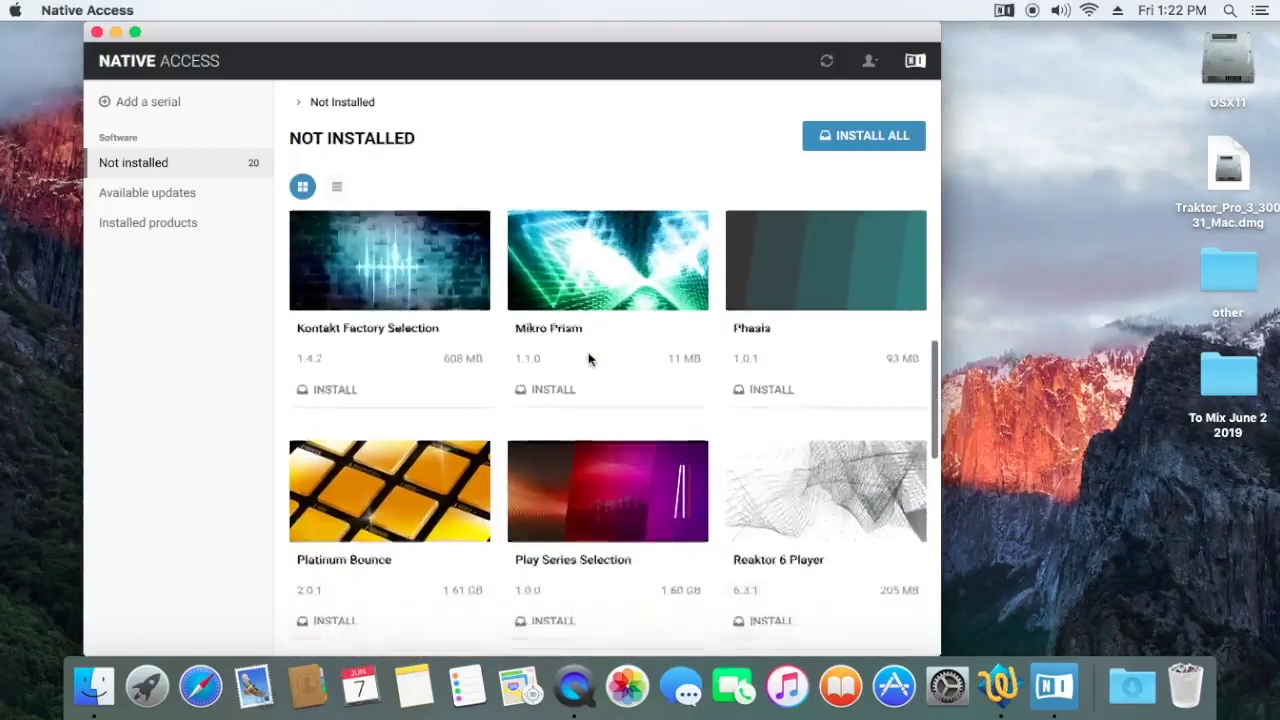
scroll(588, 360, "down", 5)
scroll(588, 360, "down", 4)
scroll(588, 360, "down", 2)
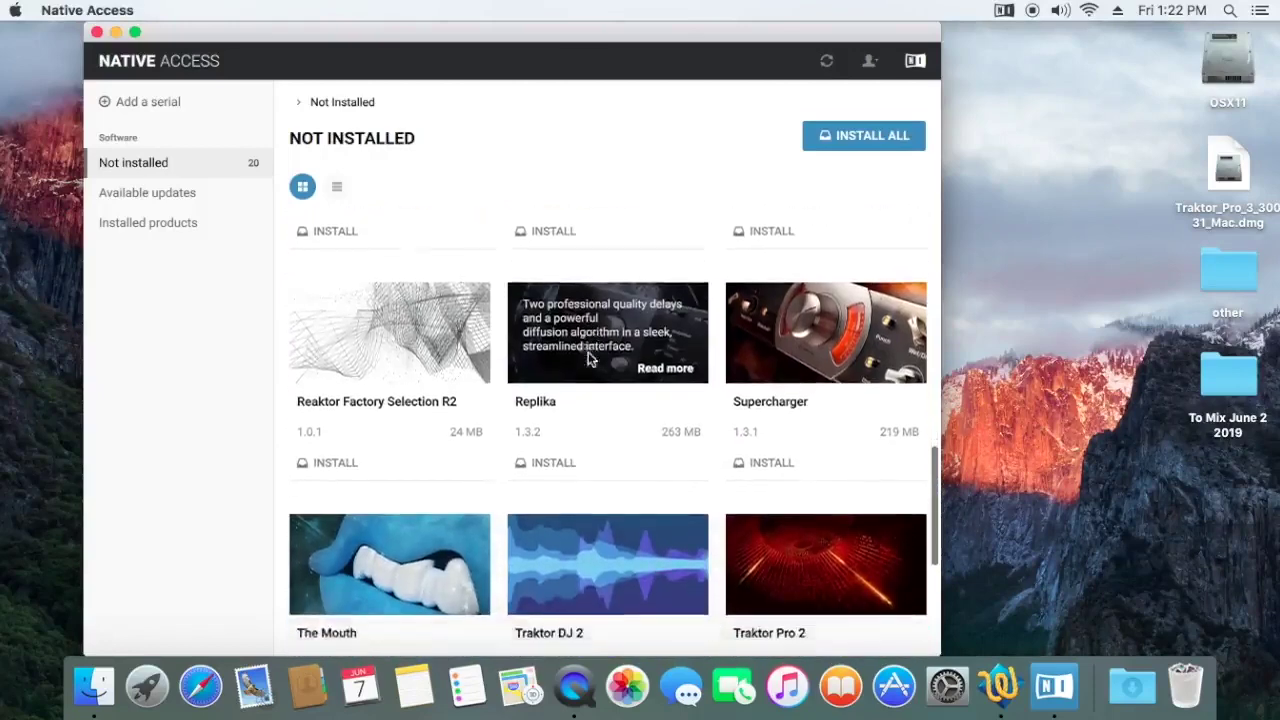
scroll(588, 360, "down", 3)
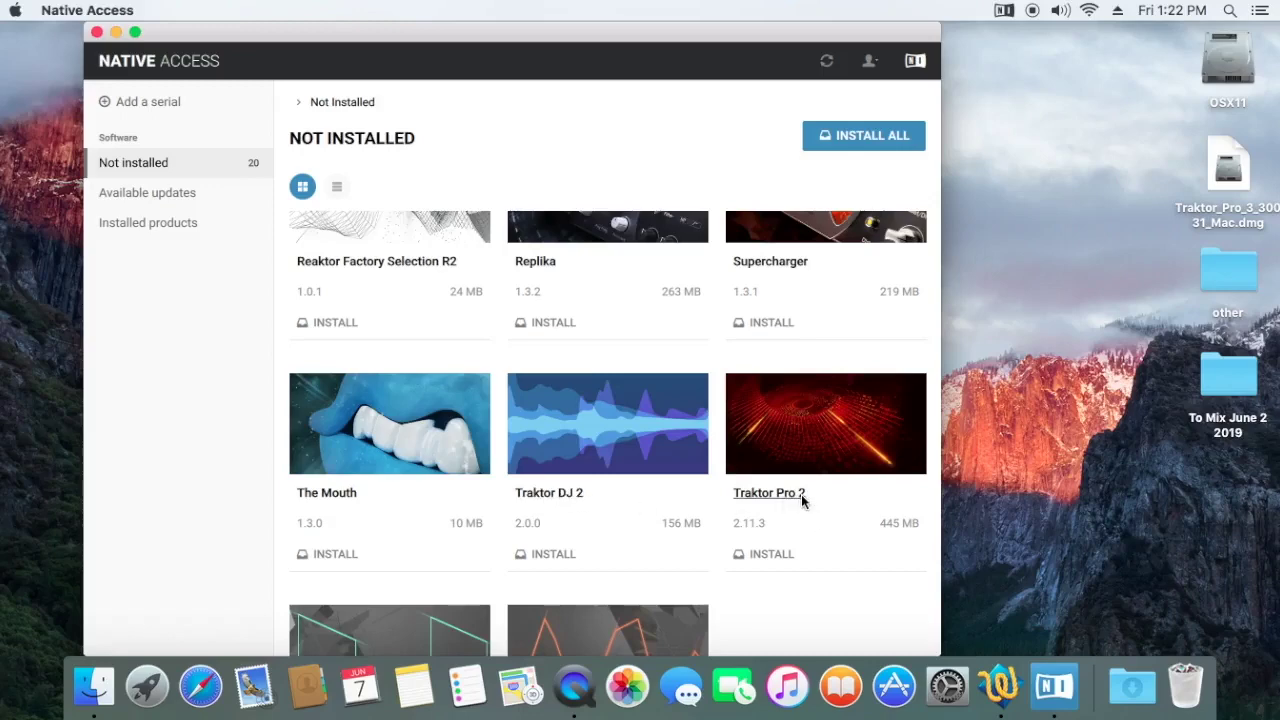
mouse_move(825, 424)
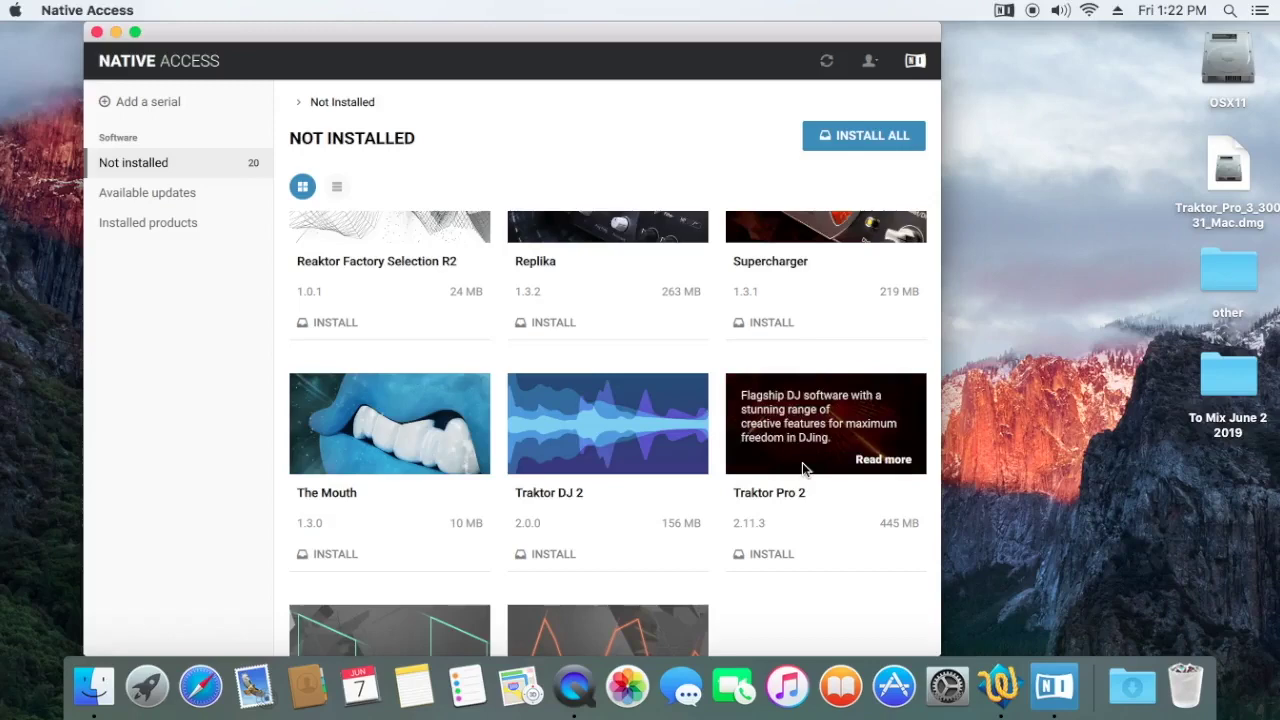
scroll(802, 462, "down", 4)
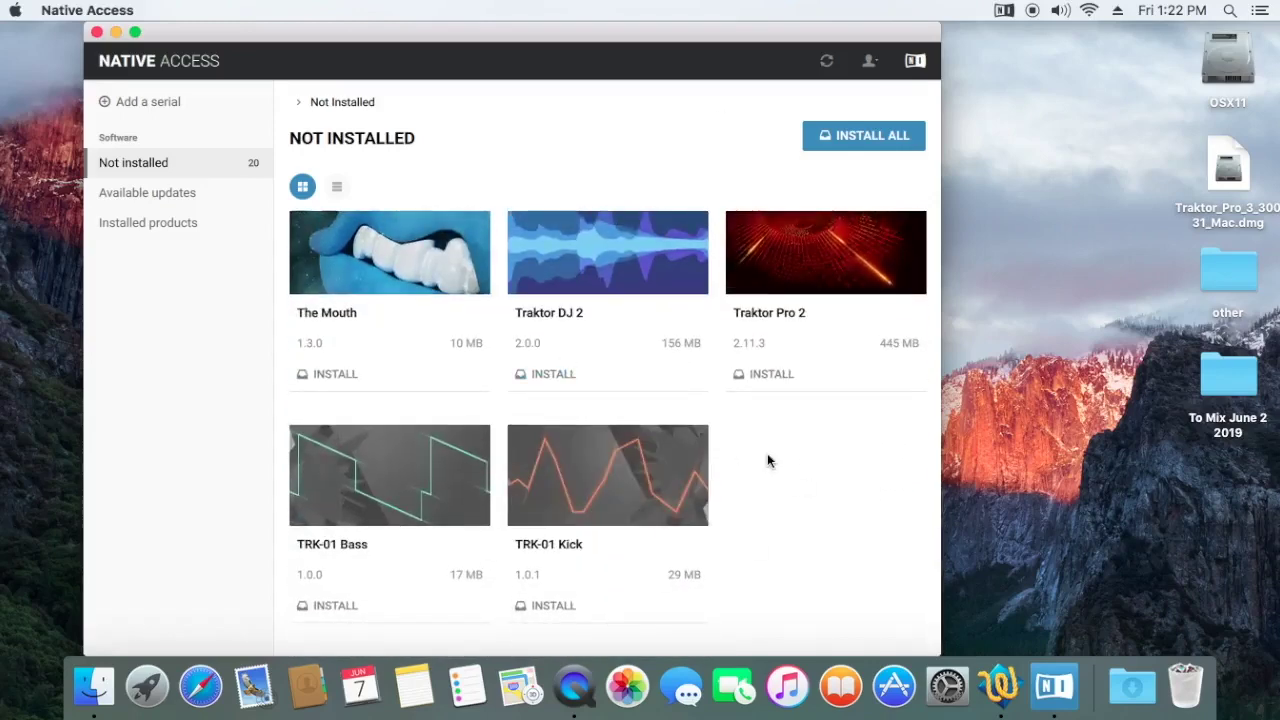
scroll(767, 455, "up", 4)
scroll(767, 455, "up", 9)
scroll(767, 458, "up", 10)
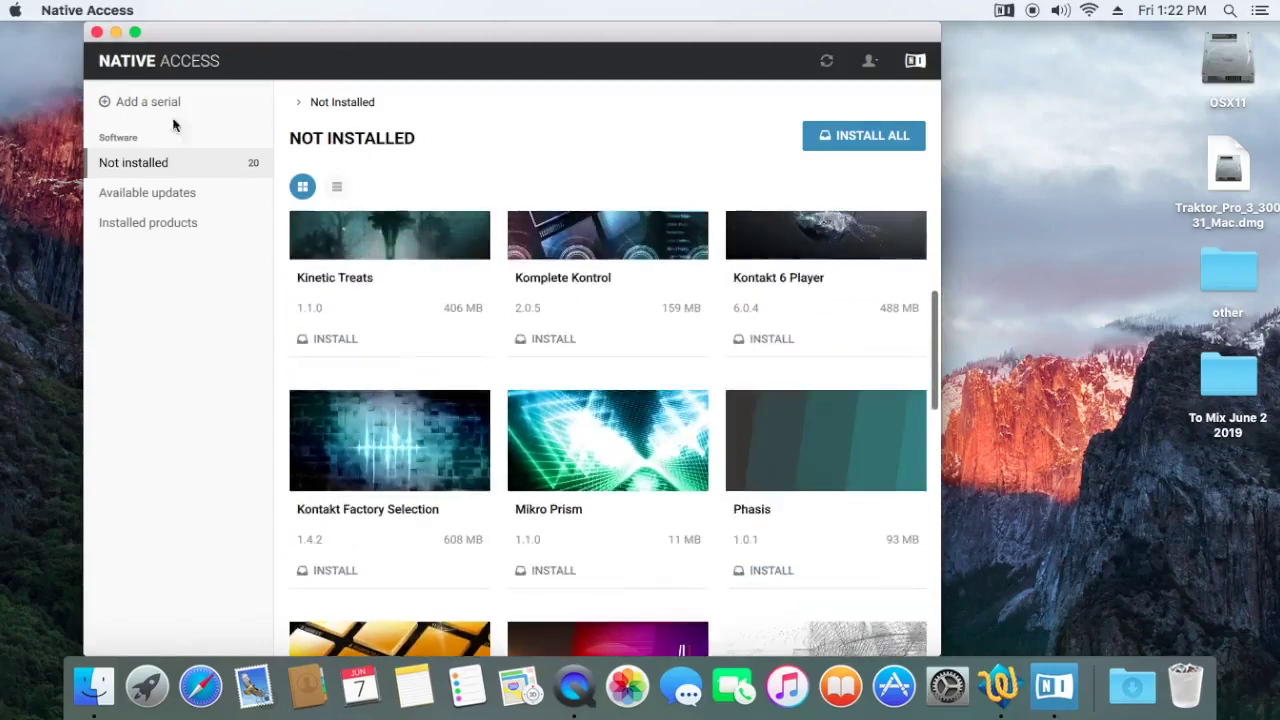
Check the Mac's operating system version in About This Mac, then close it.
left_click(8, 50)
left_click(16, 10)
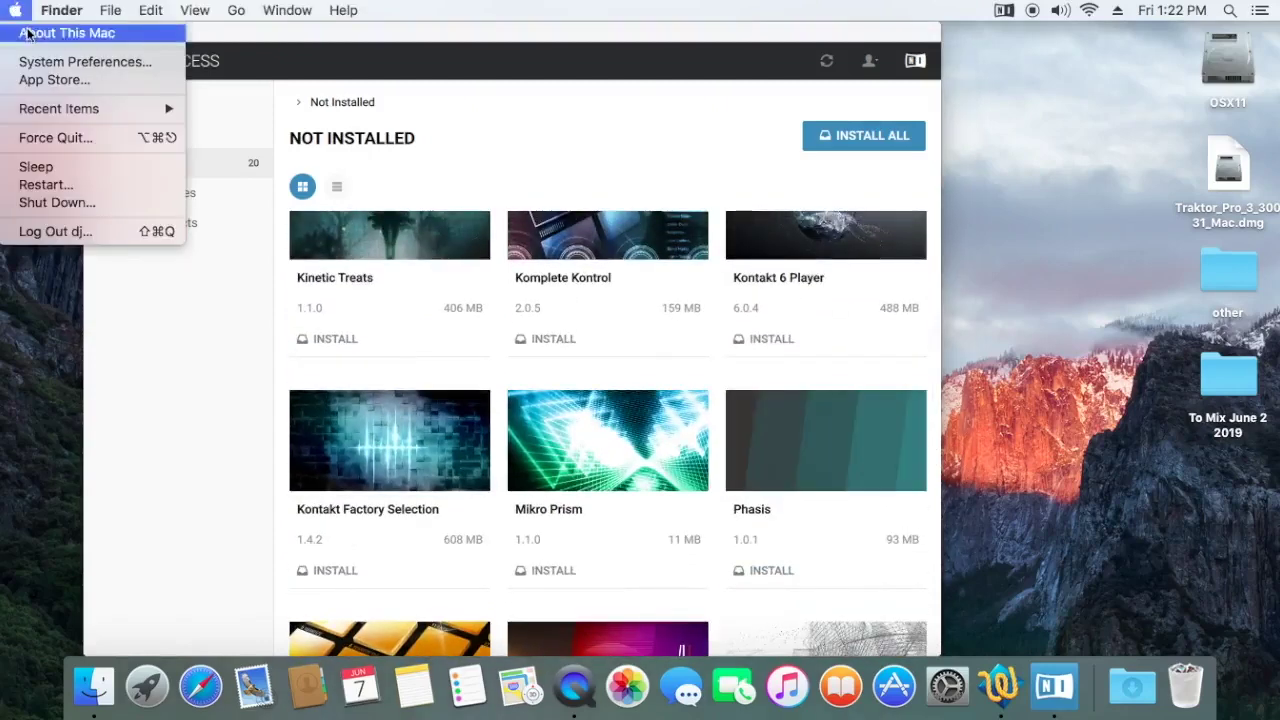
left_click(22, 32)
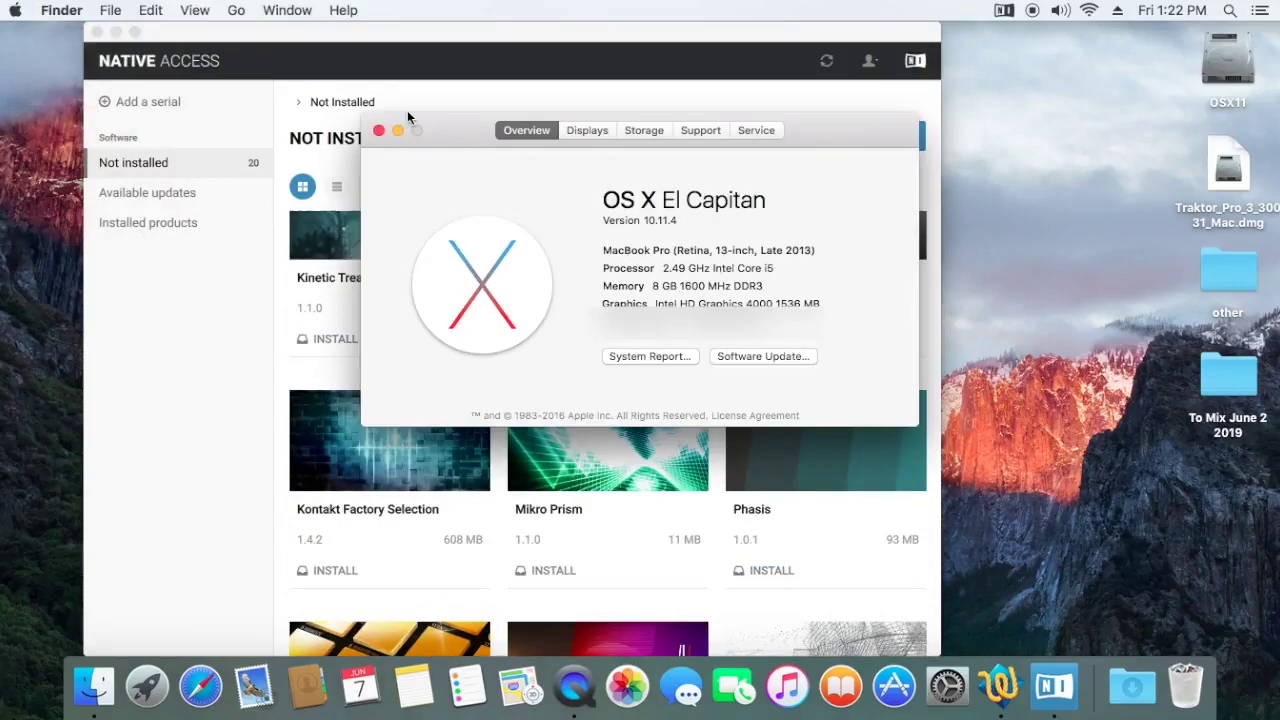
left_click(378, 131)
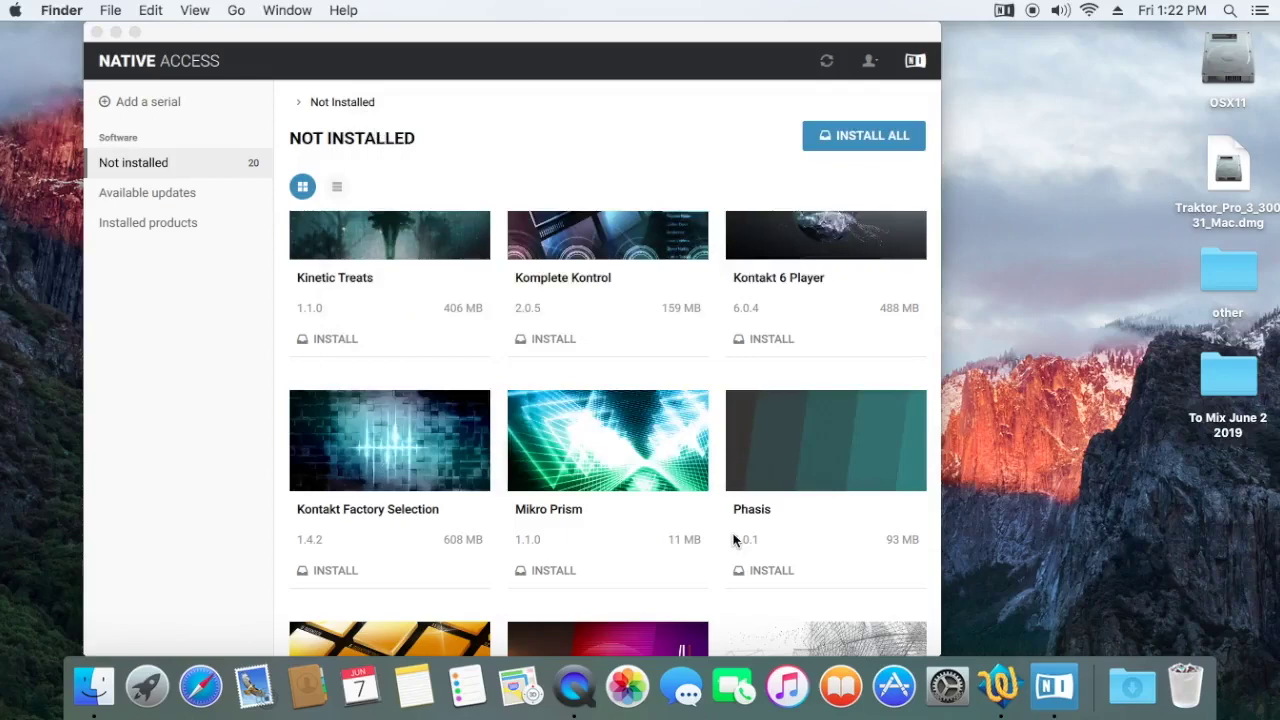
Close Native Access and Applications, then mount the Traktor Pro 3 disk image, skipping verification.
left_click(97, 32)
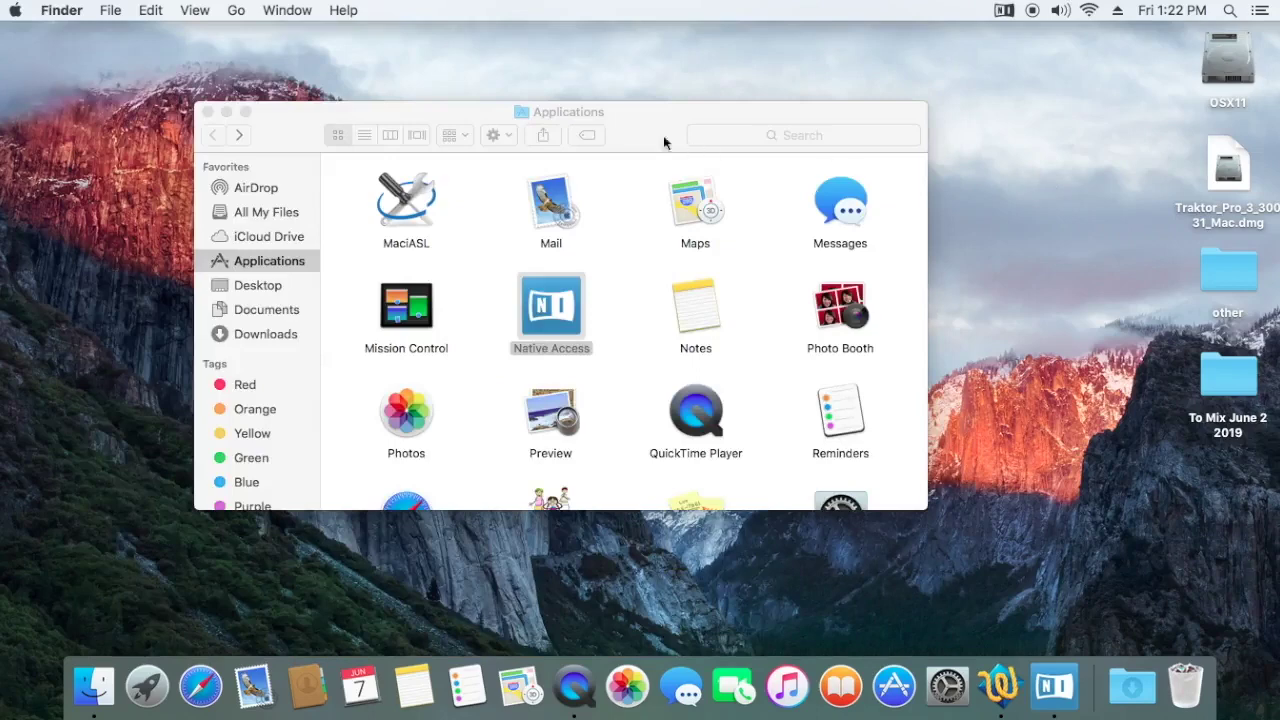
left_click(207, 112)
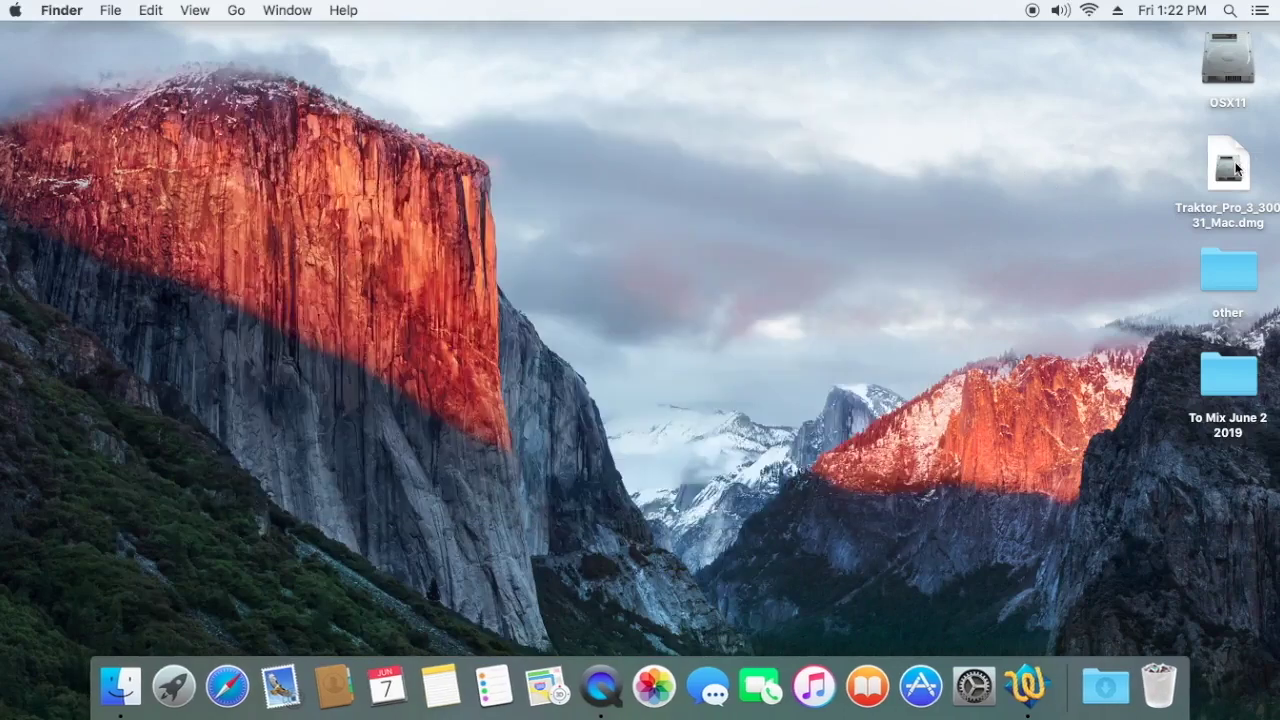
left_click_drag(1237, 170, 564, 325)
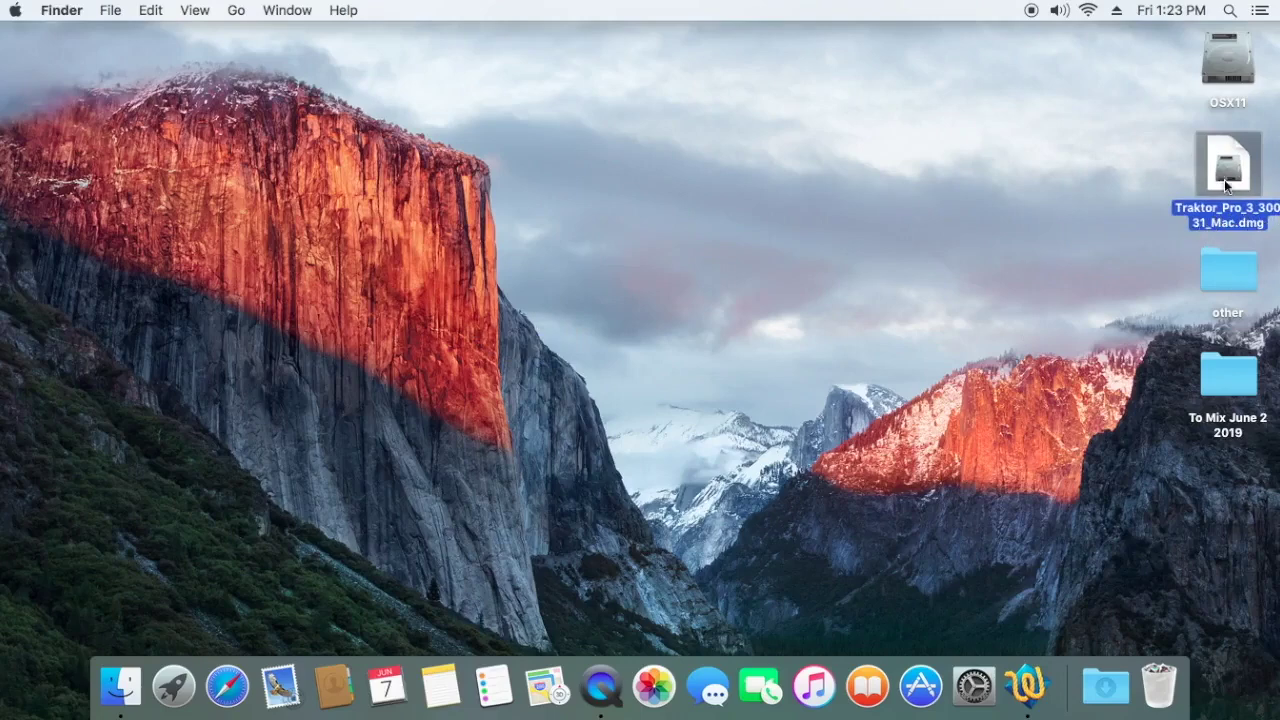
double_click(1228, 179)
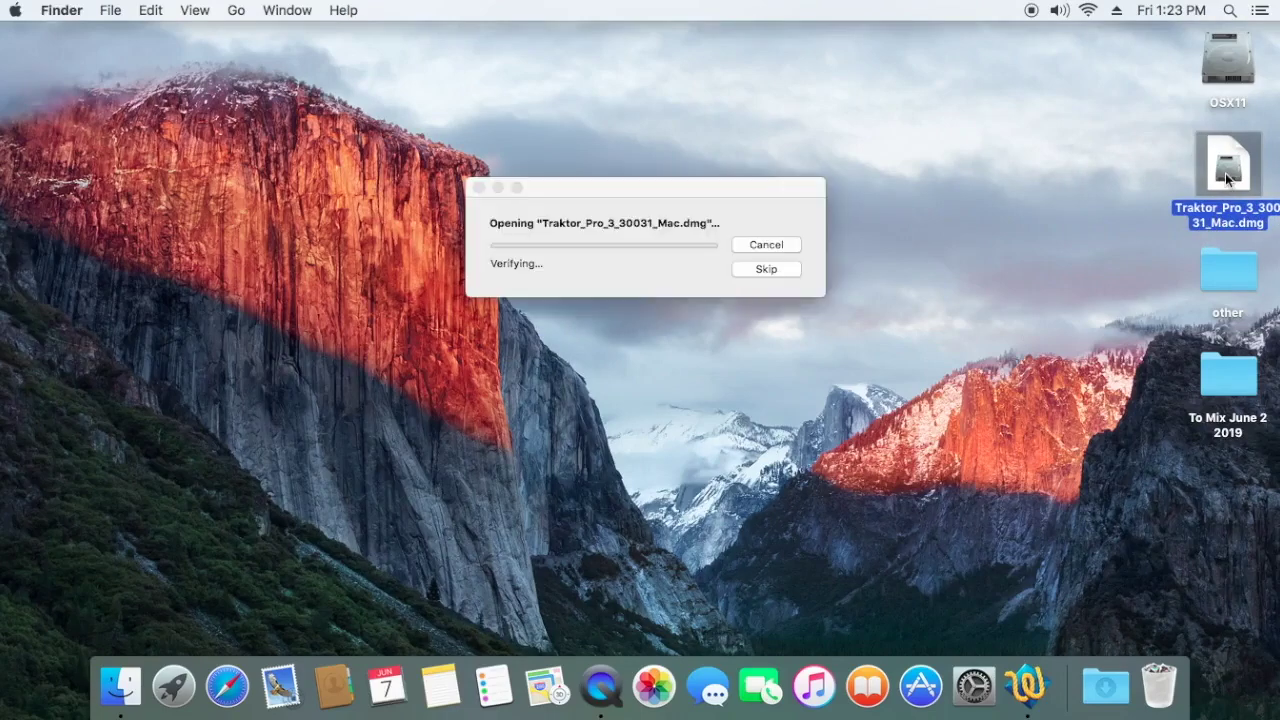
left_click(795, 272)
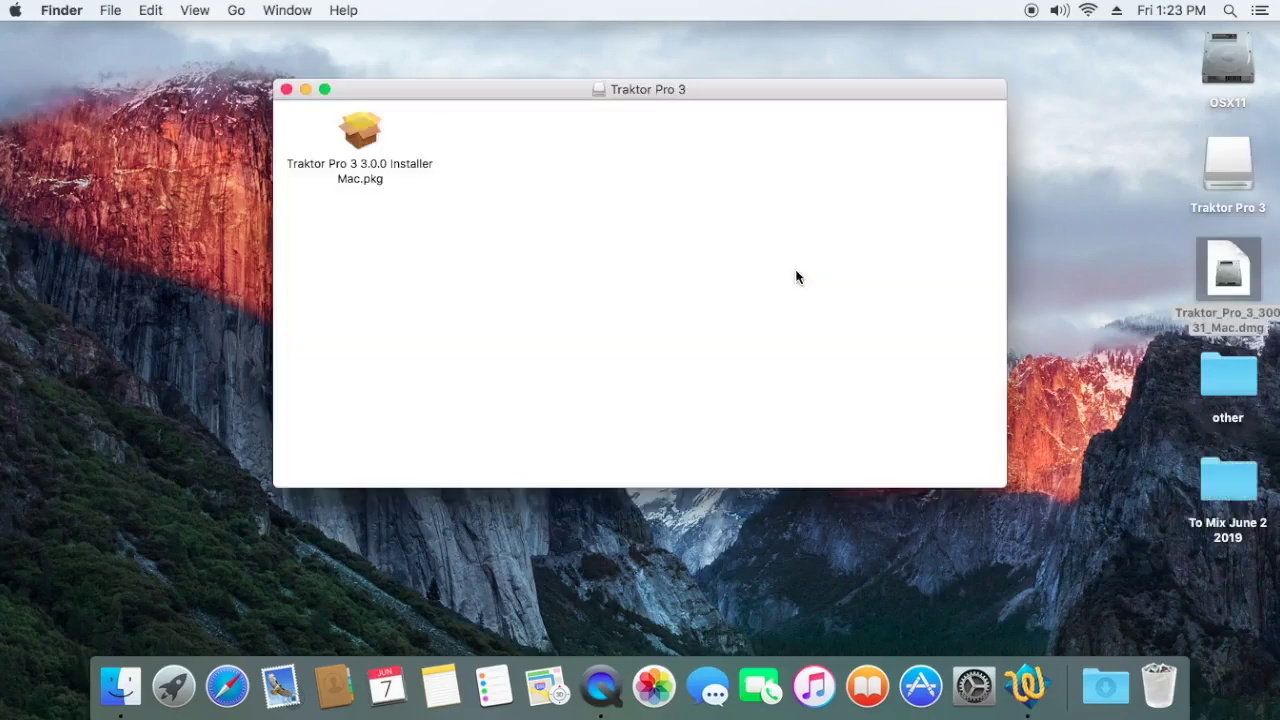
Run the Traktor Pro 3 package, accept the license, and authorize the standard install on OSX11.
double_click(358, 124)
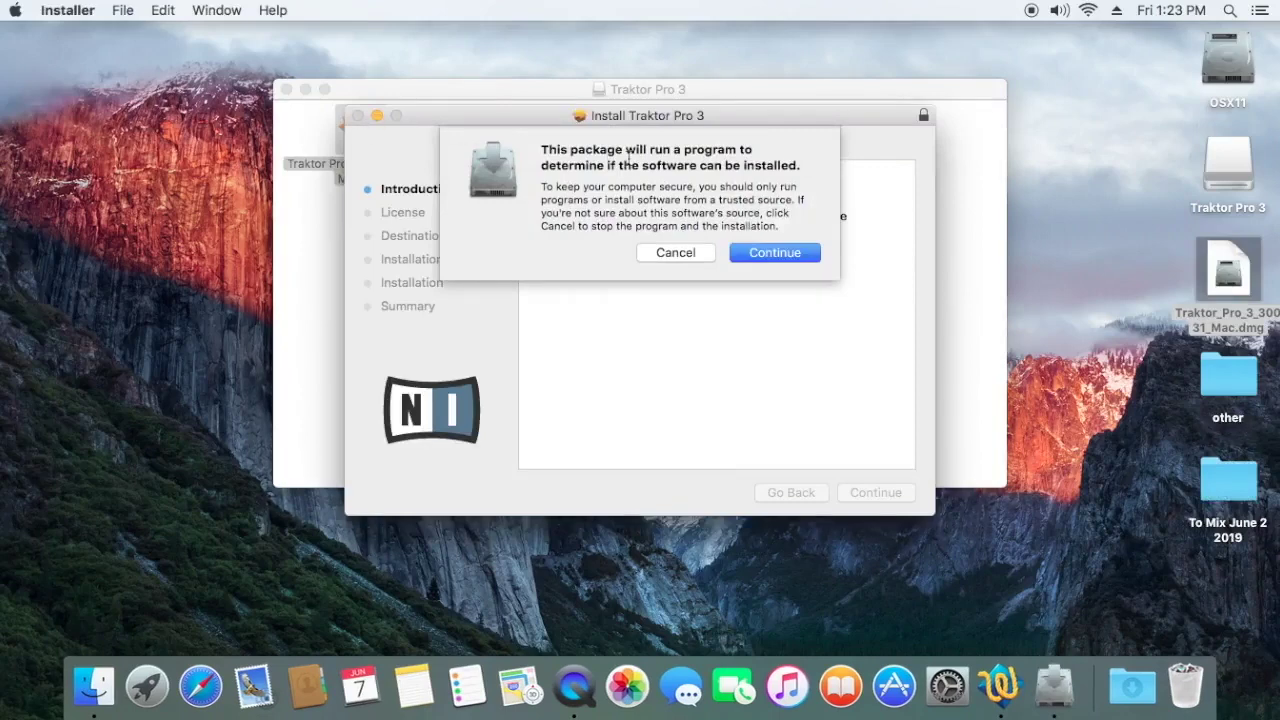
left_click(789, 259)
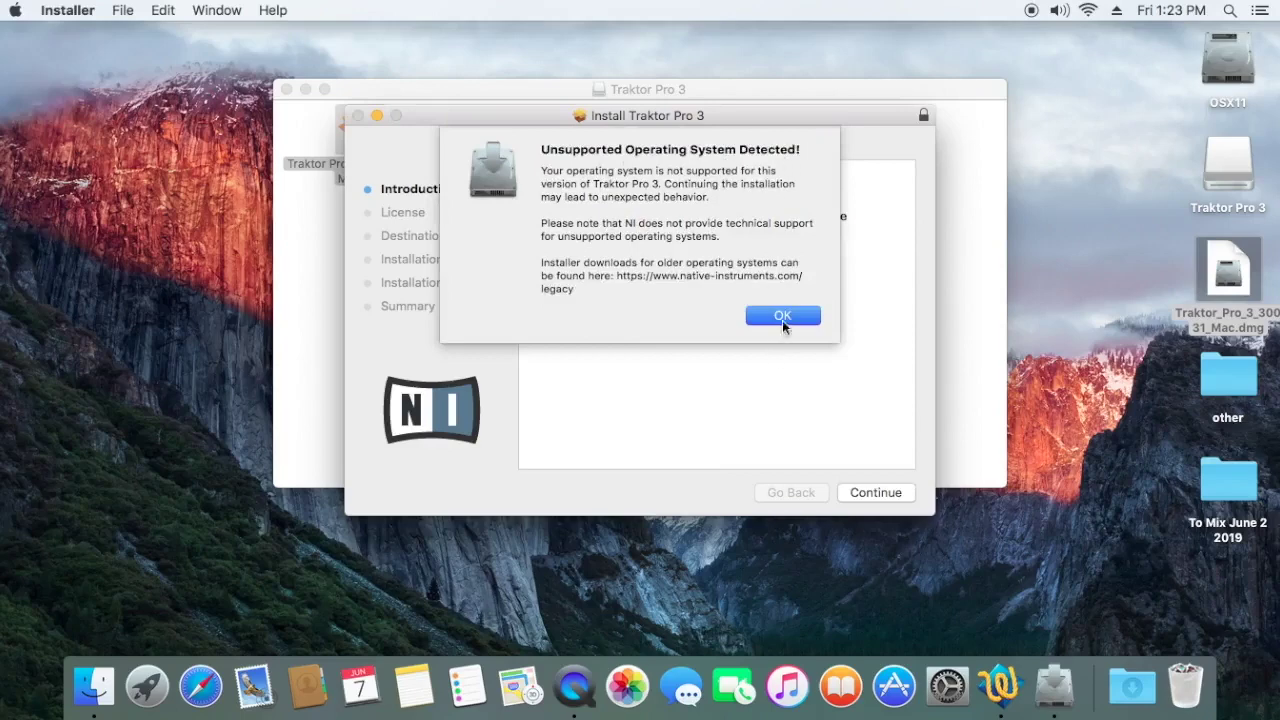
left_click(781, 316)
left_click(866, 494)
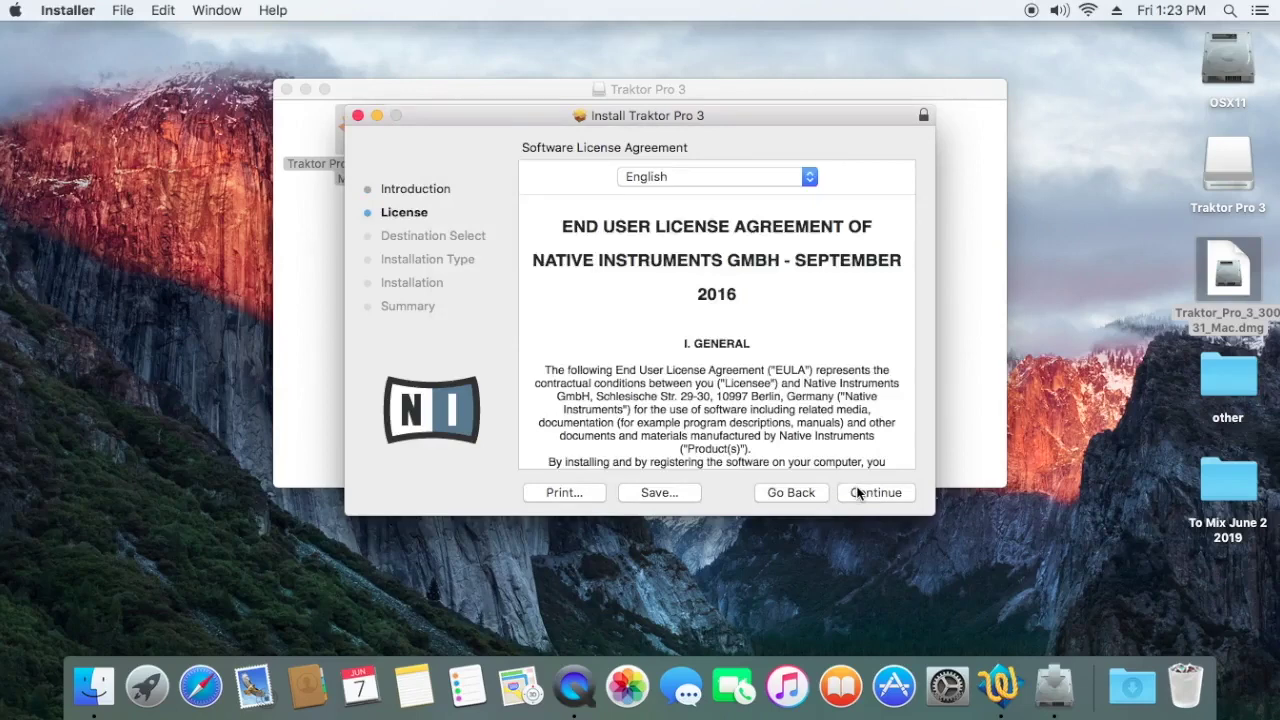
left_click(857, 493)
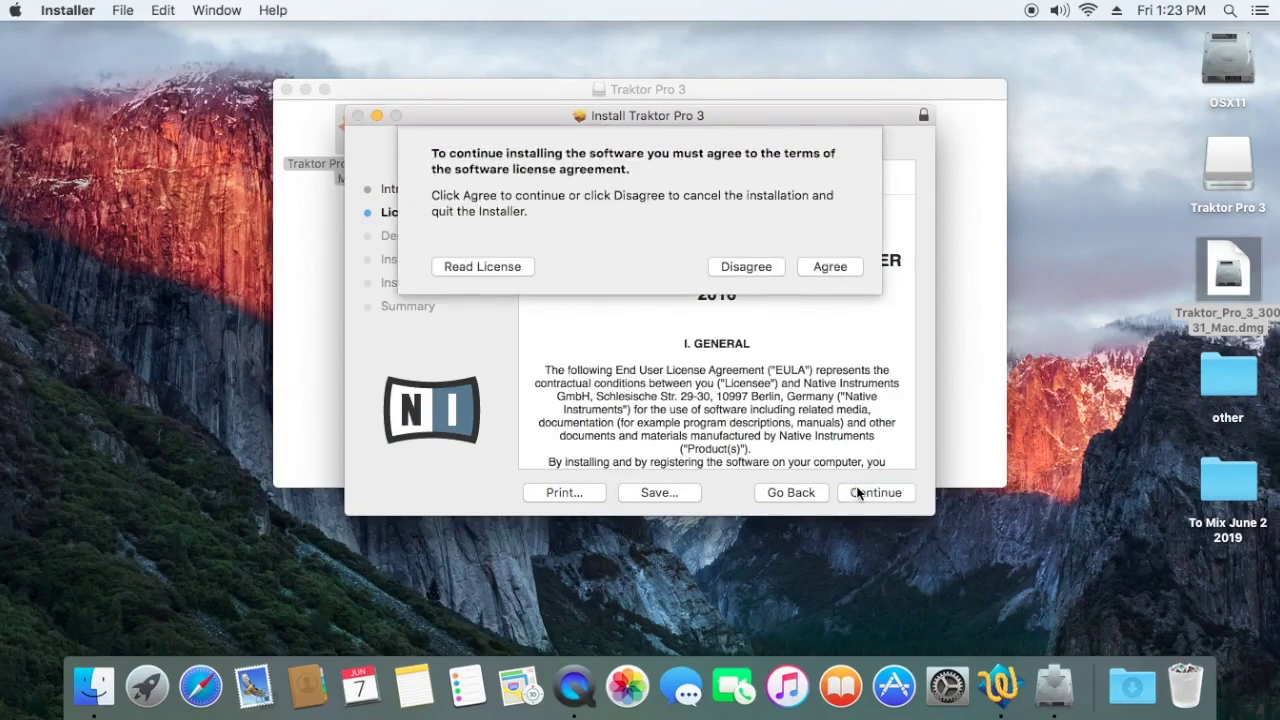
left_click(824, 270)
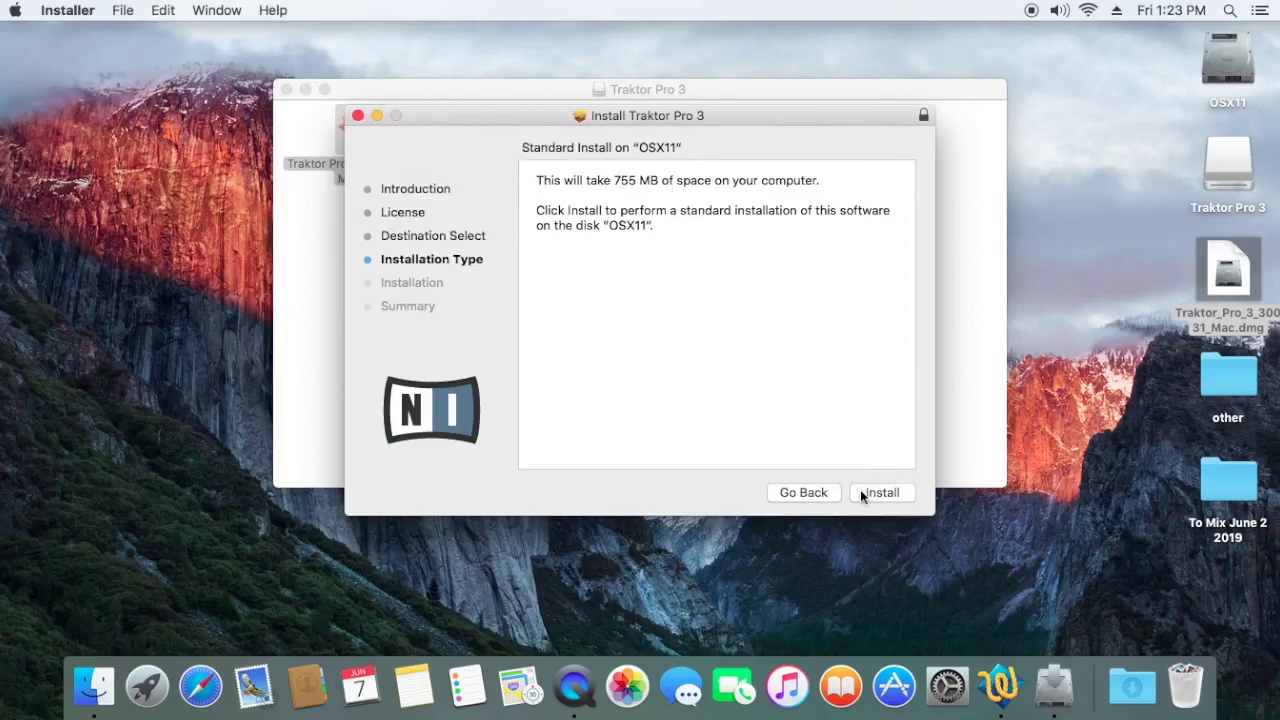
left_click(860, 489)
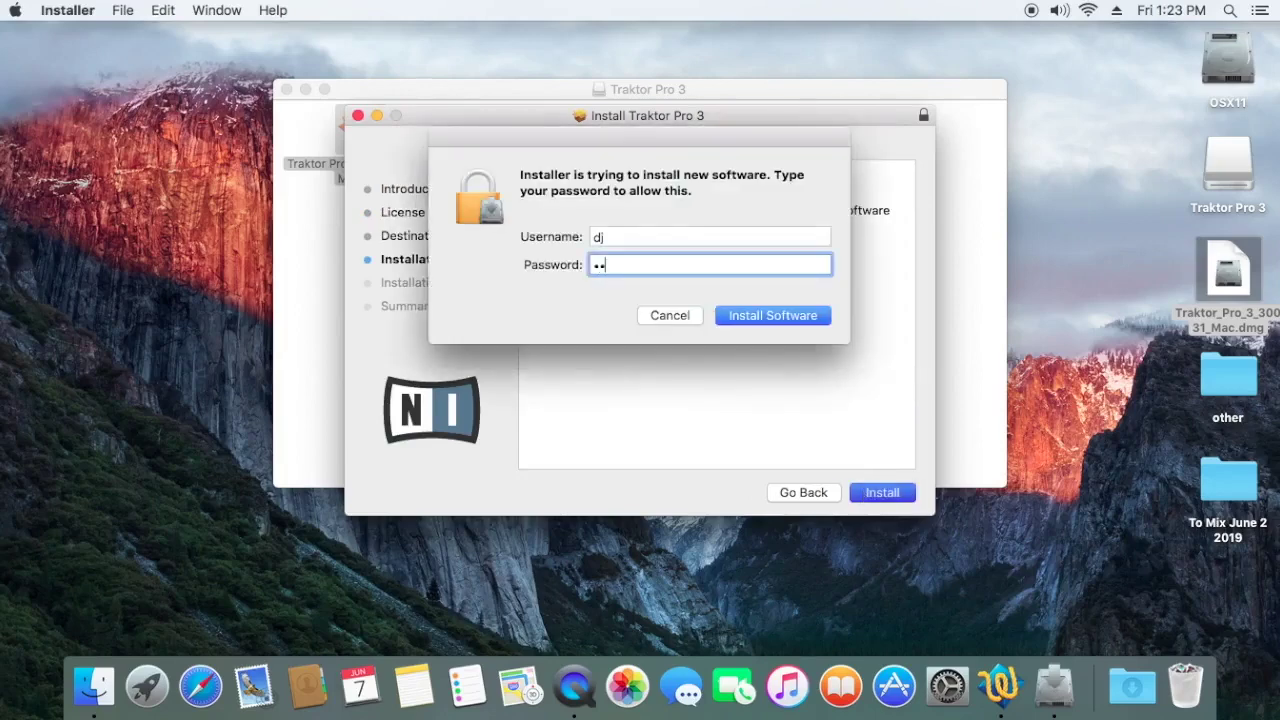
key("Return")
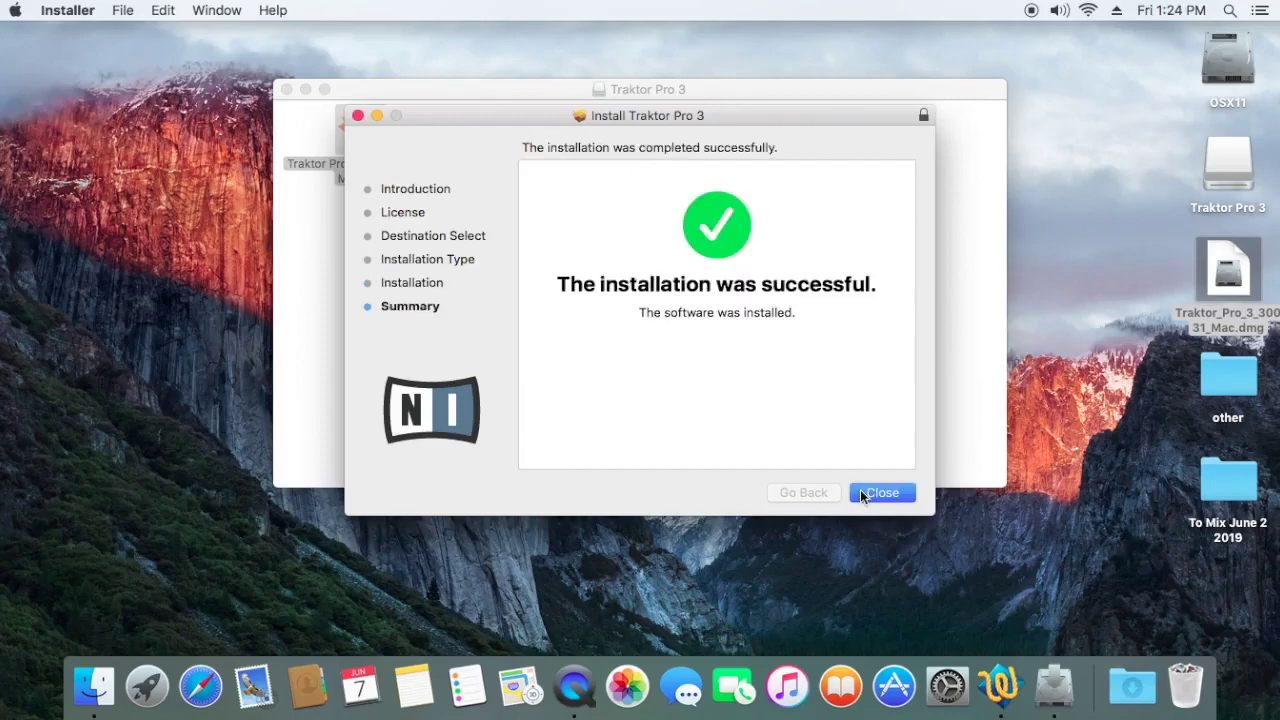
Close the finished installer and the Traktor Pro 3 volume window.
left_click(862, 494)
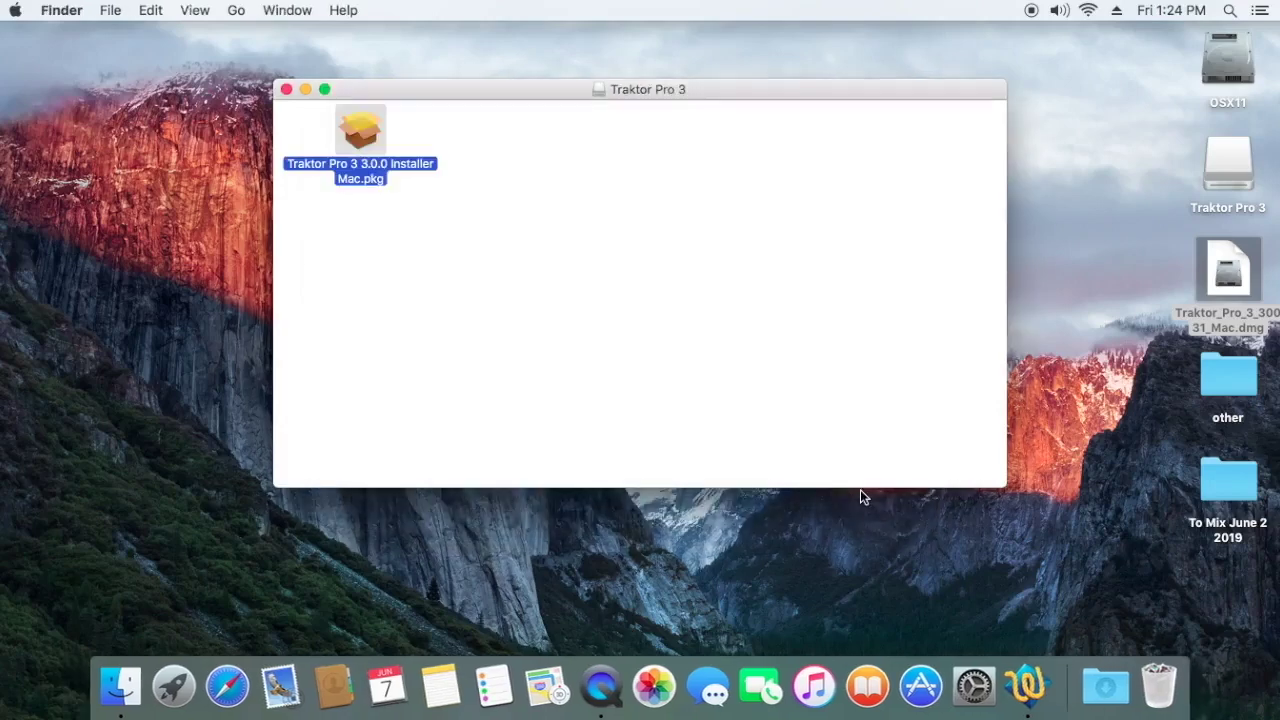
left_click(286, 89)
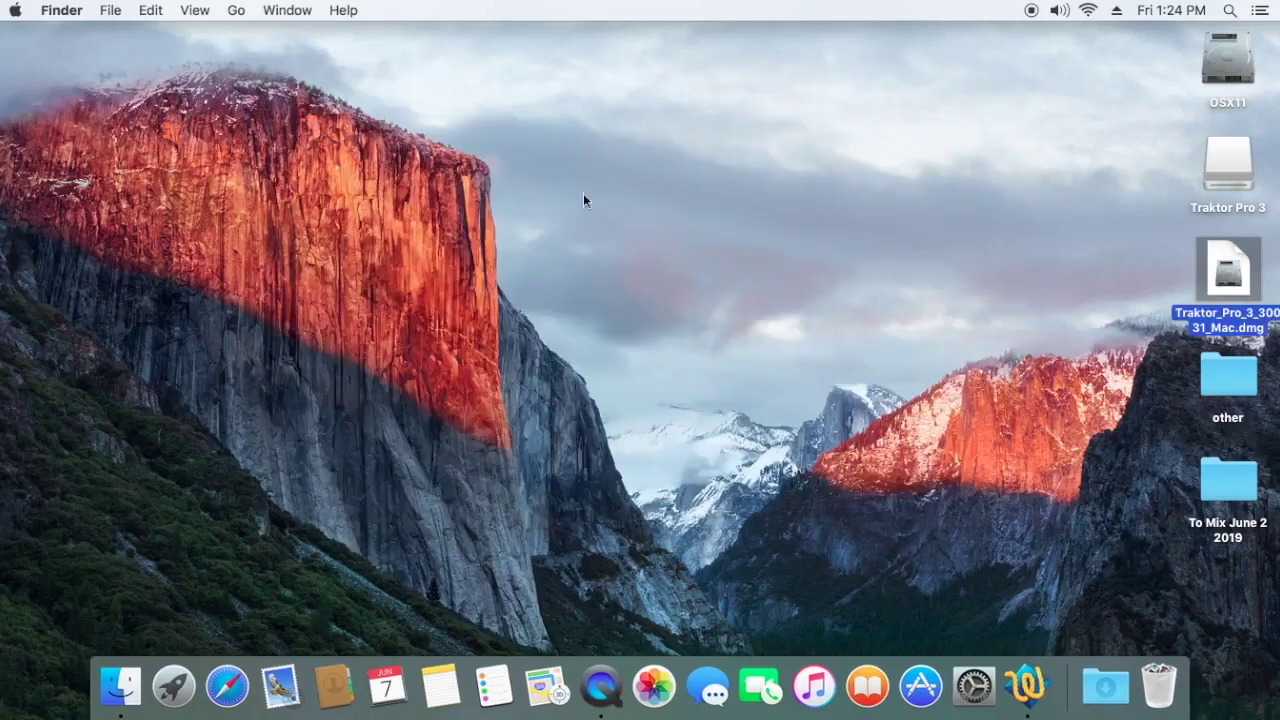
left_click(607, 221)
Launch Native Access from Applications and arrange the two windows side by side.
left_click(243, 11)
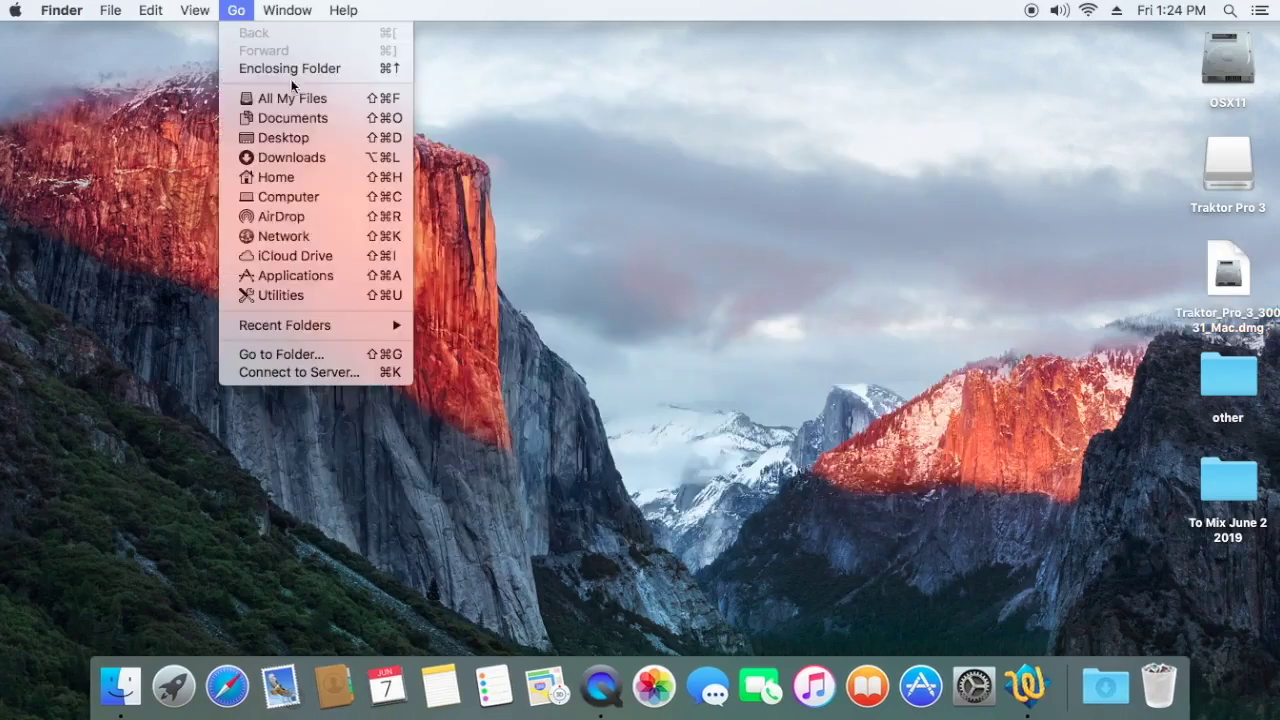
left_click(343, 275)
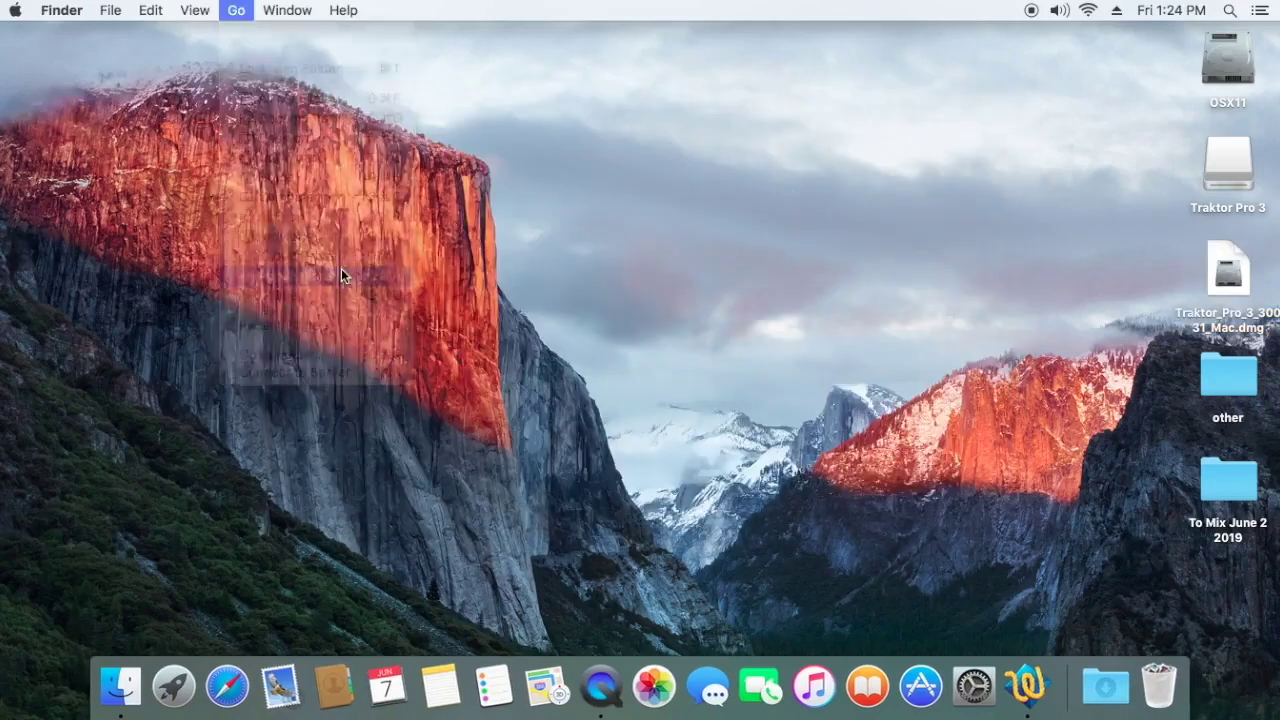
double_click(562, 320)
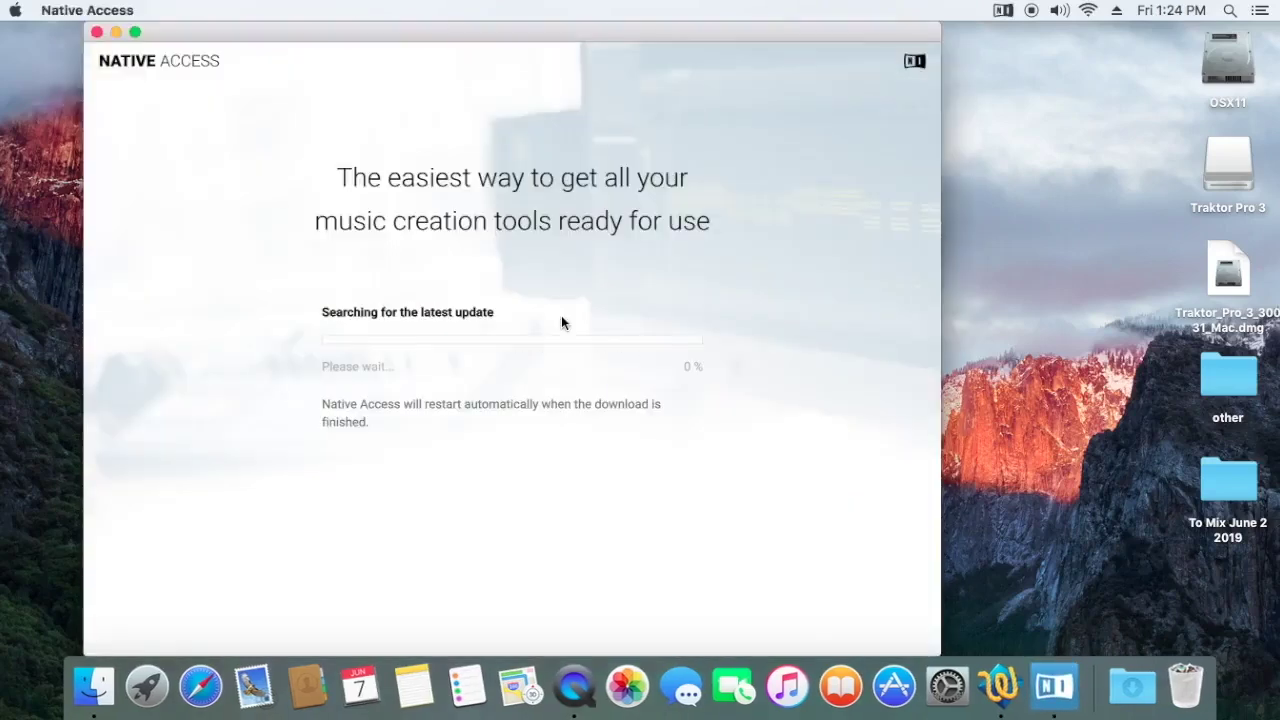
mouse_move(486, 42)
left_mouse_down()
mouse_move(717, 289)
mouse_move(886, 207)
left_mouse_up()
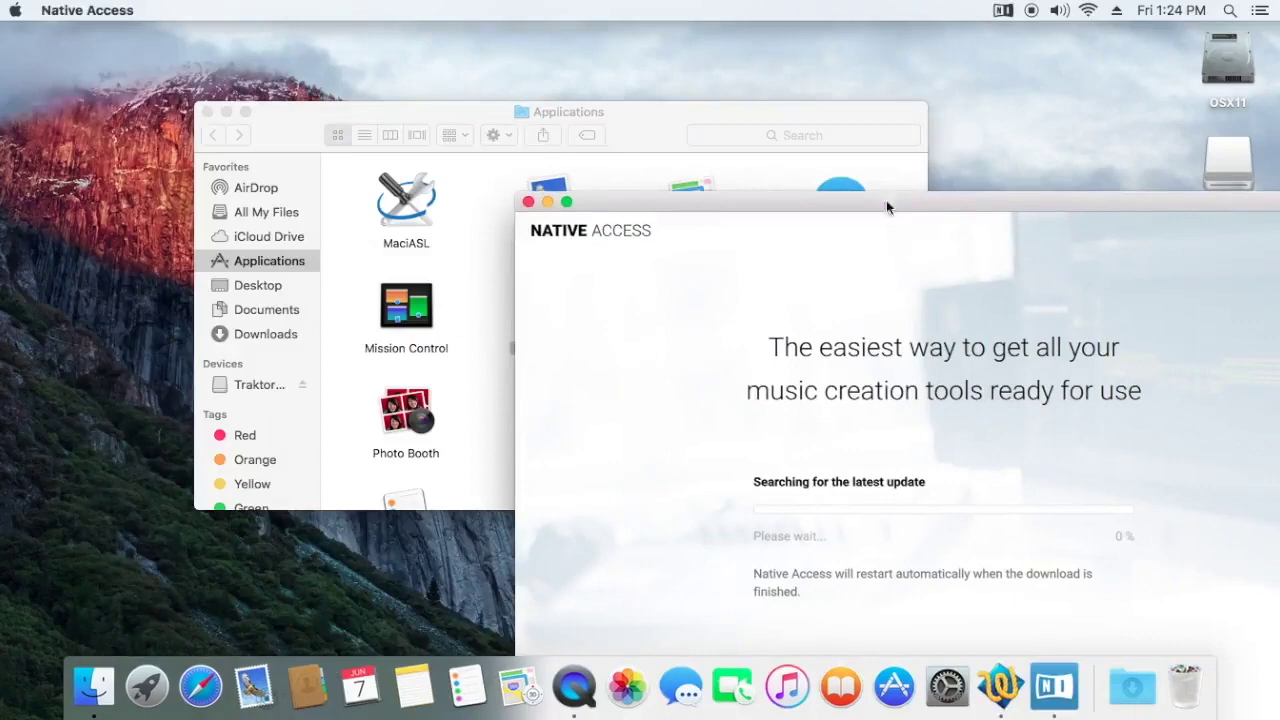
left_click_drag(487, 119, 286, 93)
Add Traktor from Native Instruments > Traktor Pro 3 to the Dock.
double_click(521, 288)
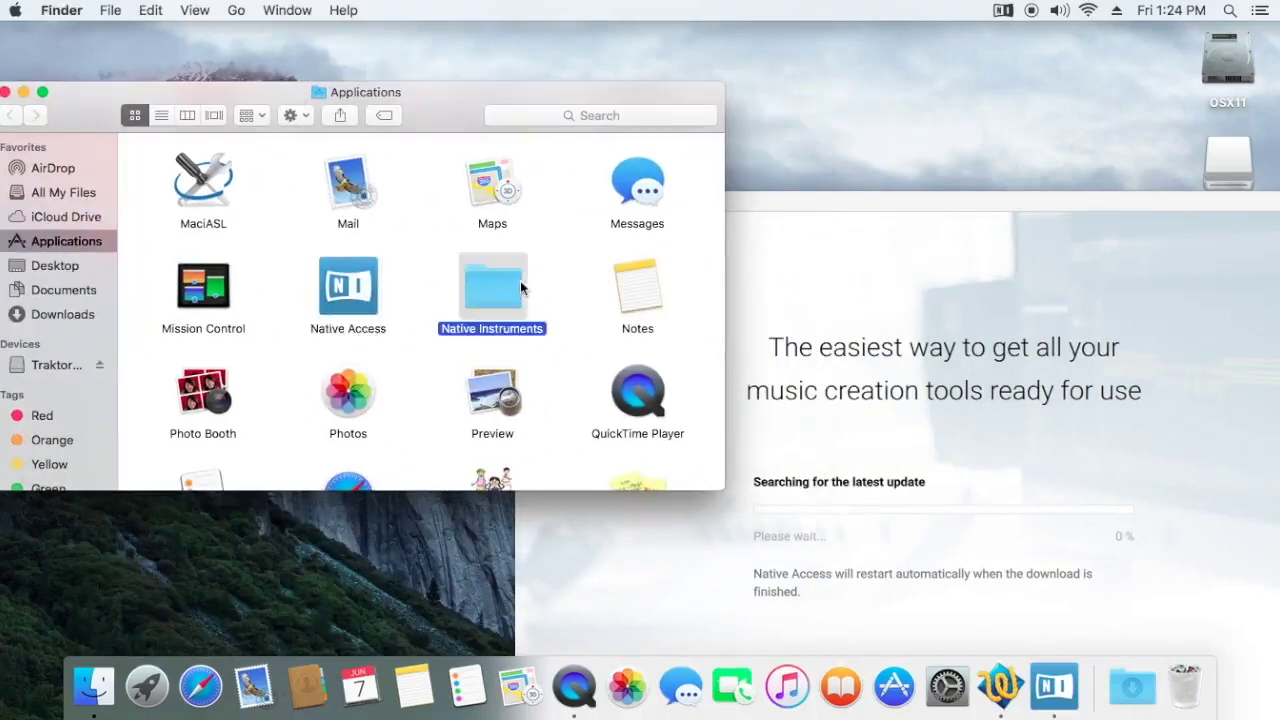
left_click(315, 165)
double_click(315, 165)
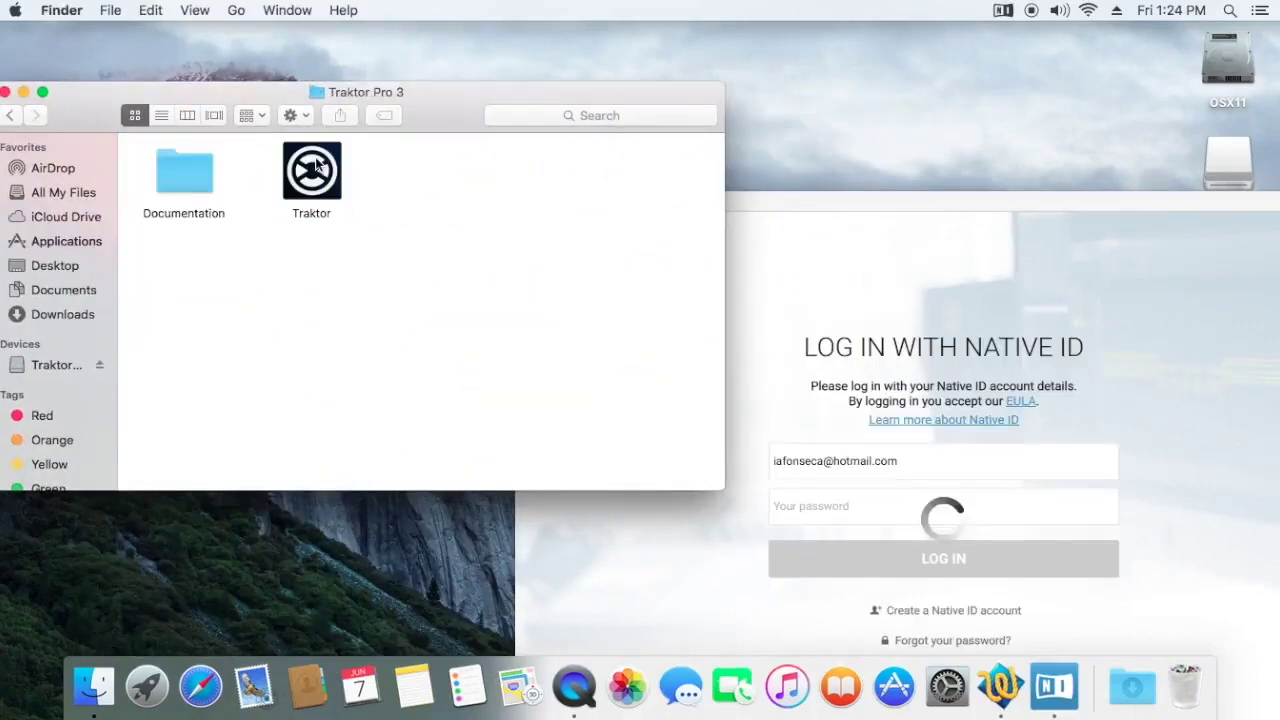
mouse_move(315, 165)
left_mouse_down()
mouse_move(476, 678)
mouse_move(493, 680)
left_mouse_up()
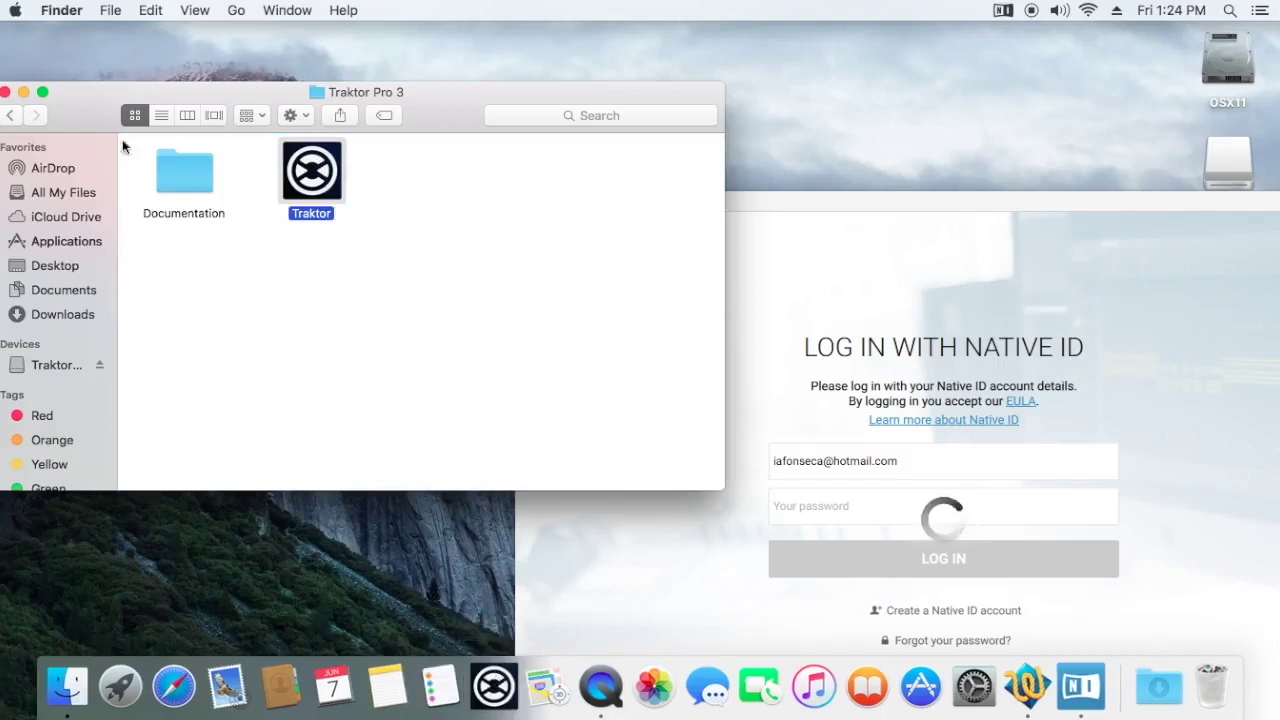
Close the Traktor folder, view Native Access's Not installed list, then launch Traktor from the Dock.
left_click(5, 92)
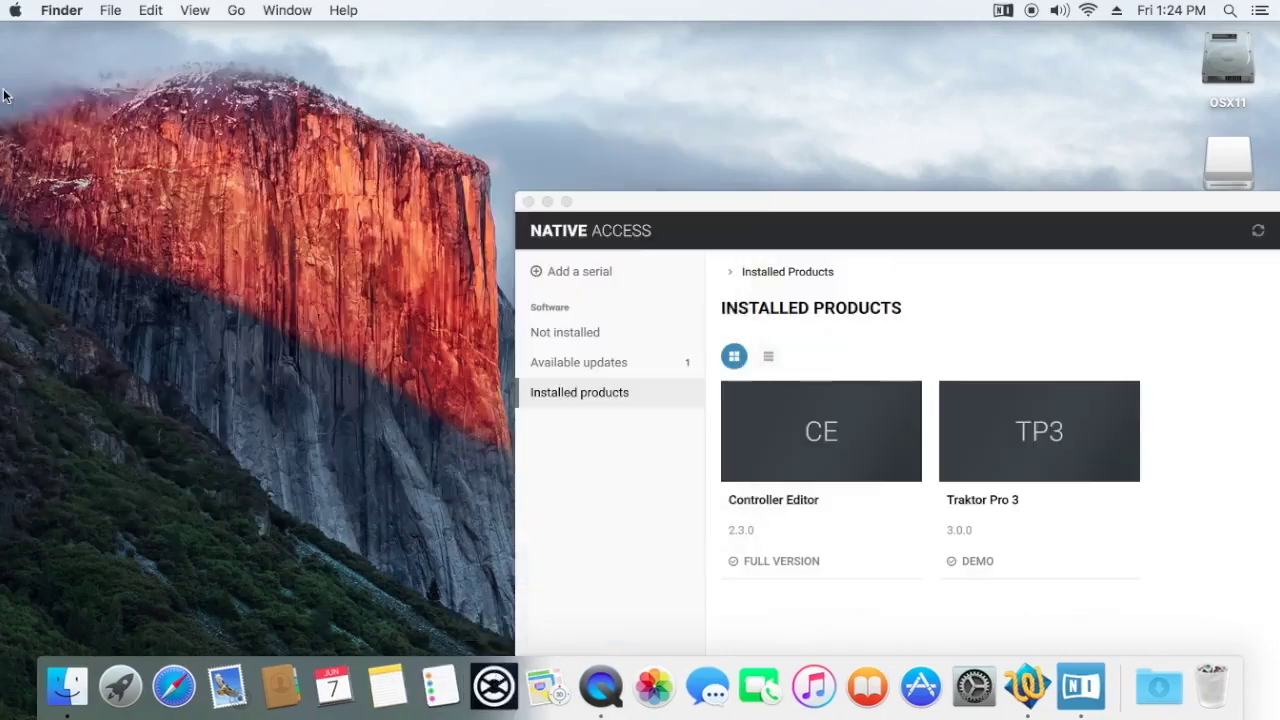
left_click_drag(771, 204, 468, 20)
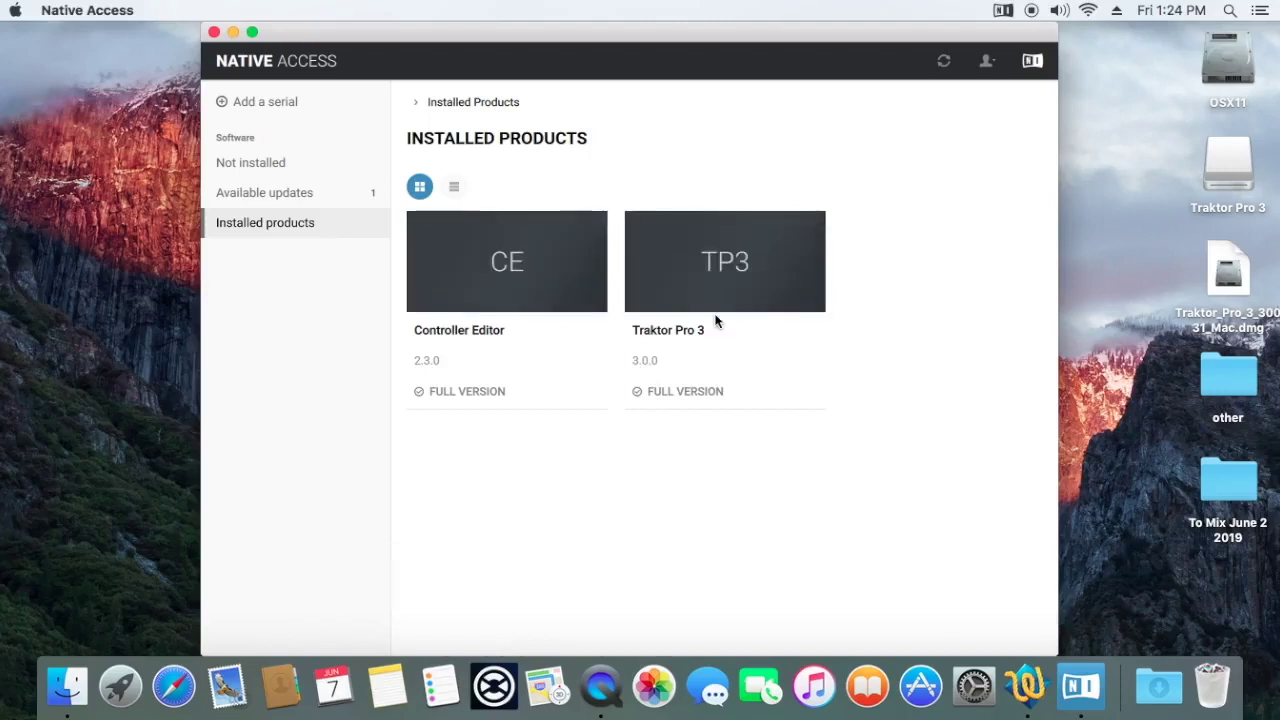
left_click(284, 165)
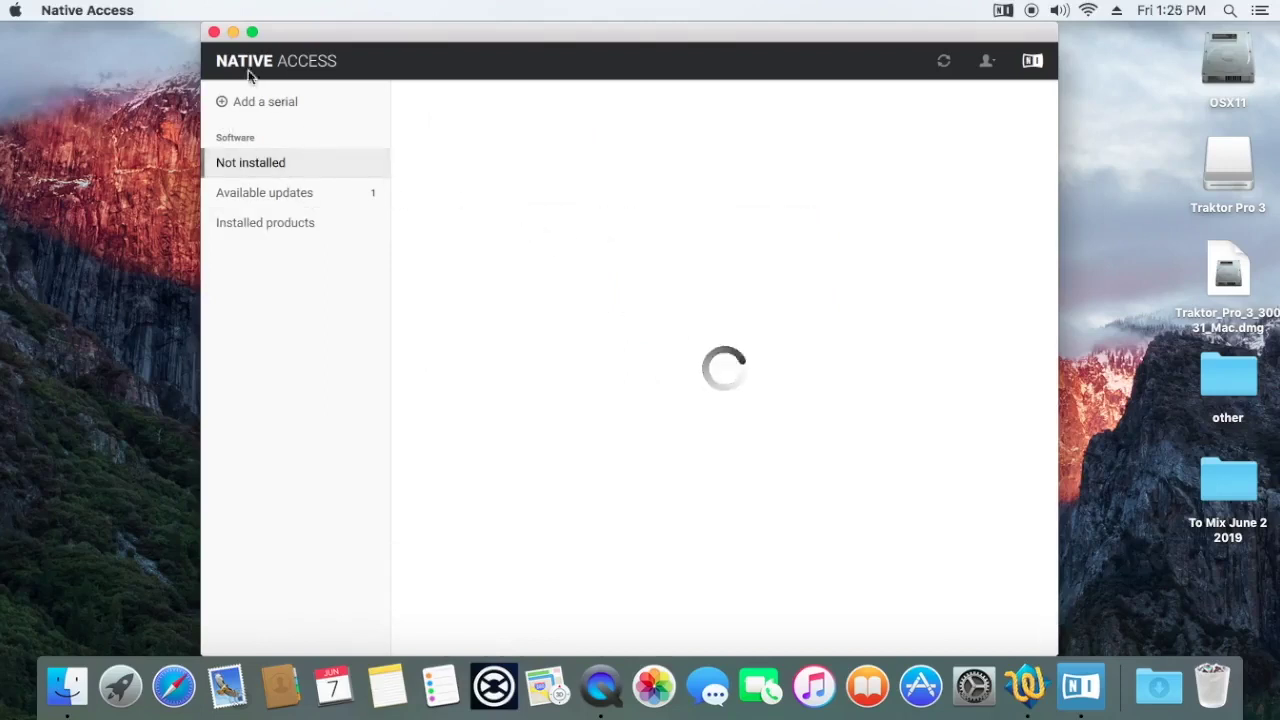
left_click_drag(314, 36, 114, 43)
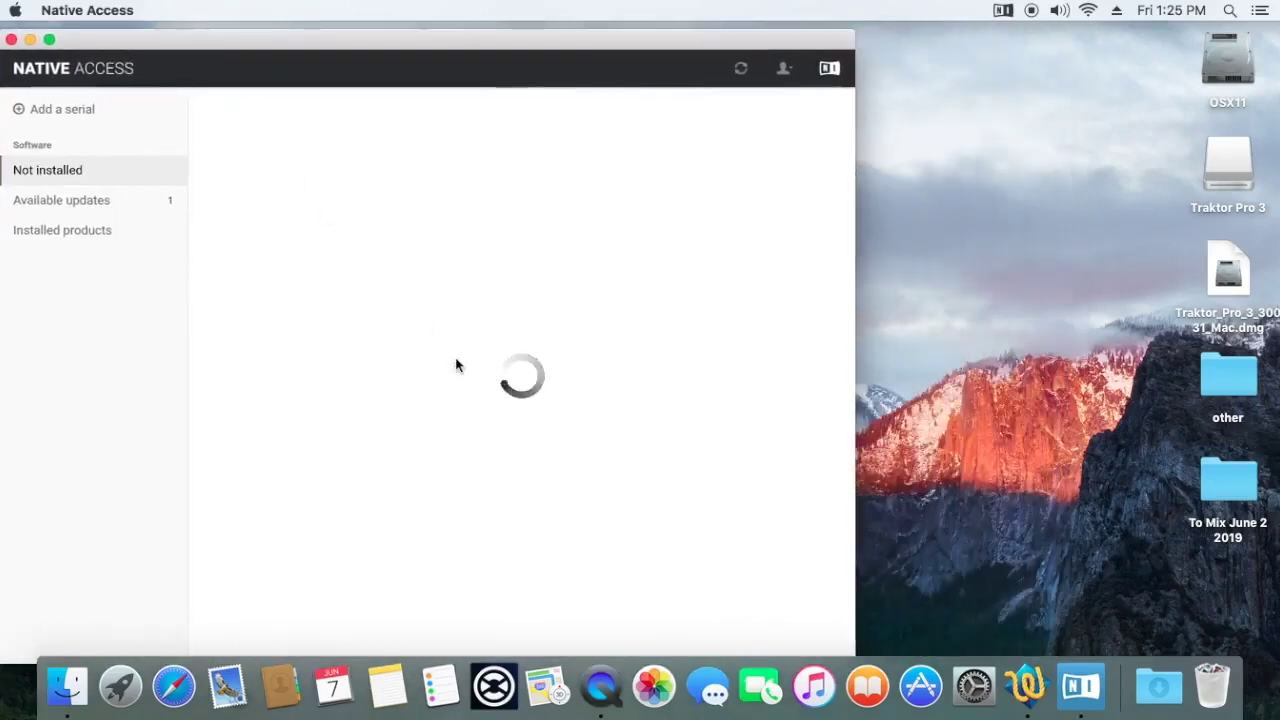
left_click(493, 697)
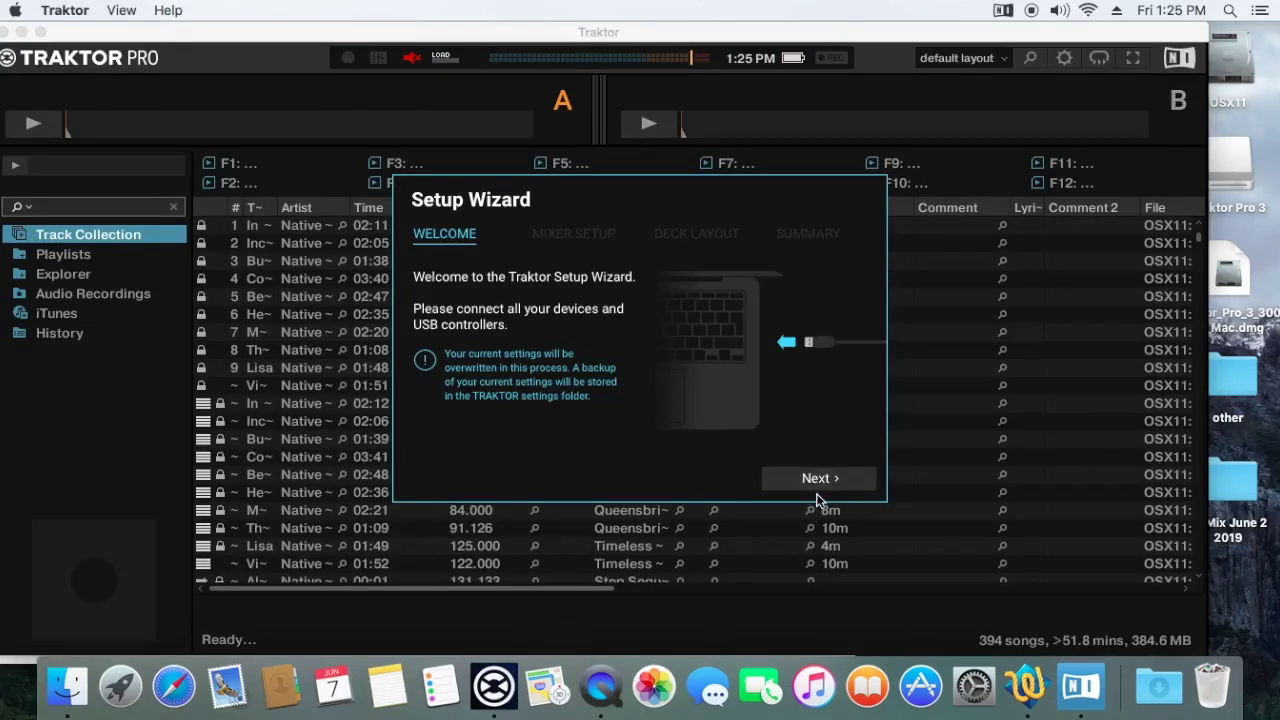
Finish the Setup Wizard and set Speaker (Analog) as the audio device in Preferences.
left_click(822, 487)
left_click(820, 490)
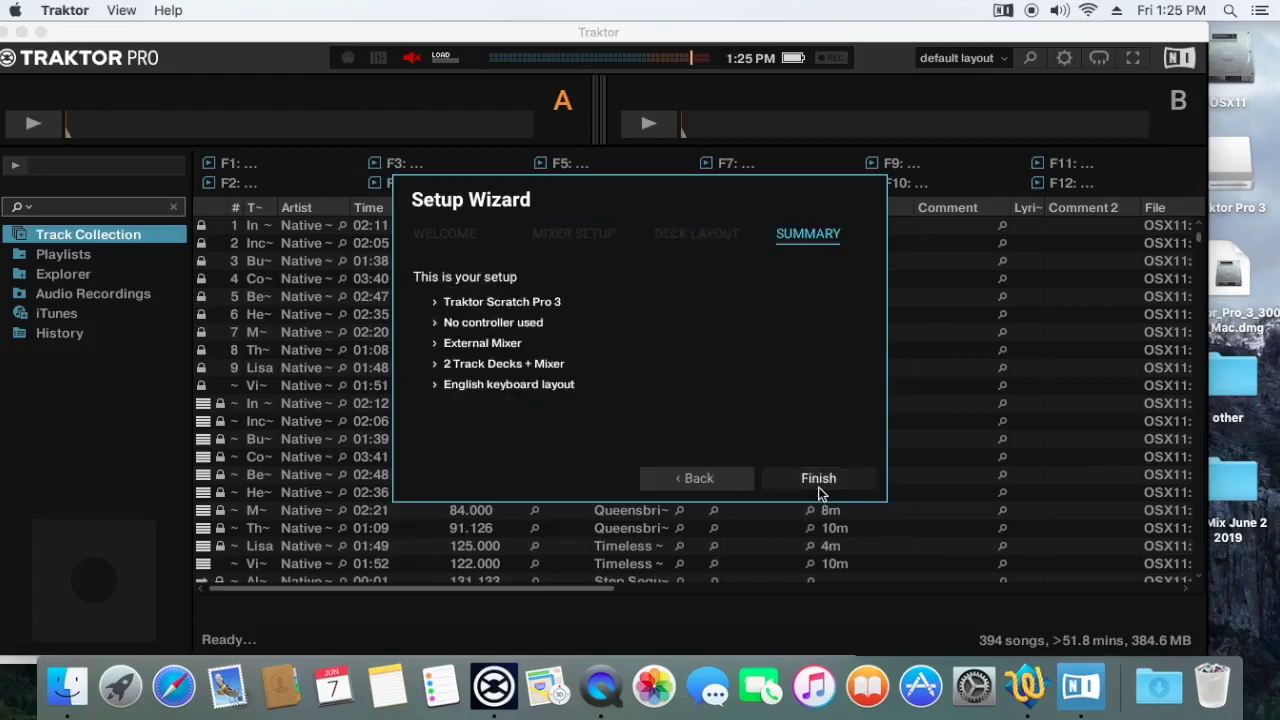
left_click(468, 81)
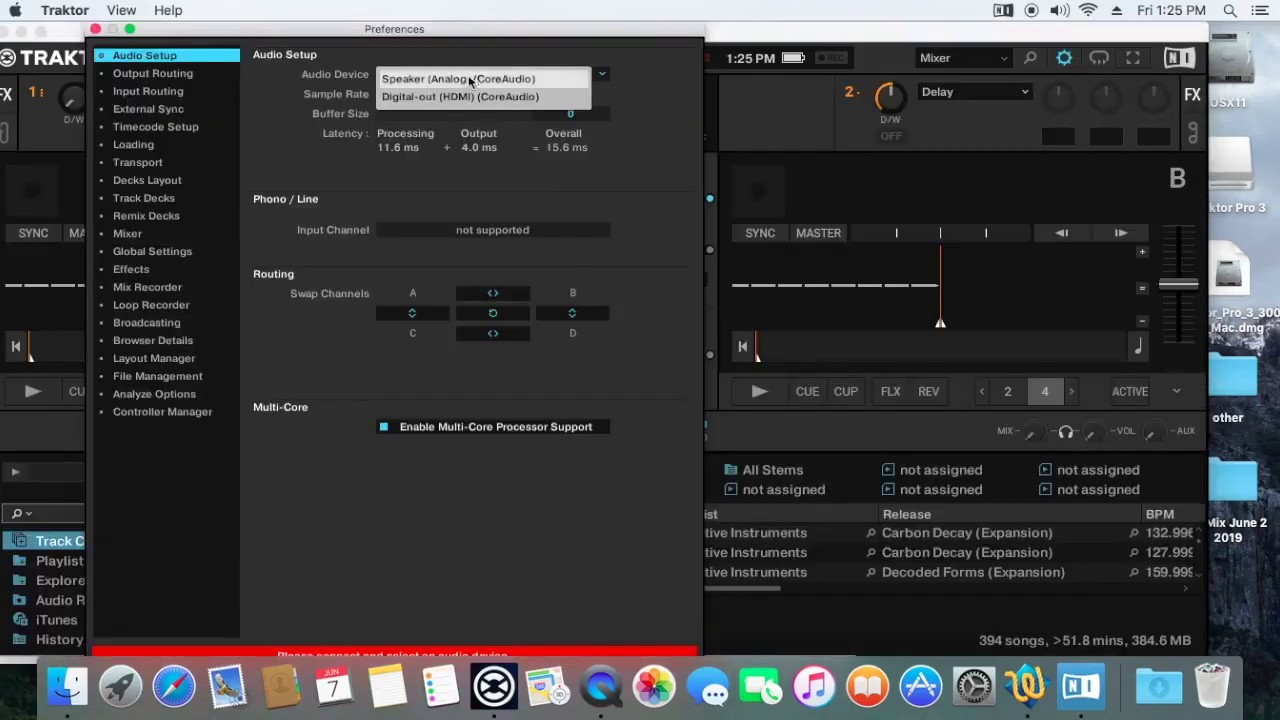
left_click(463, 80)
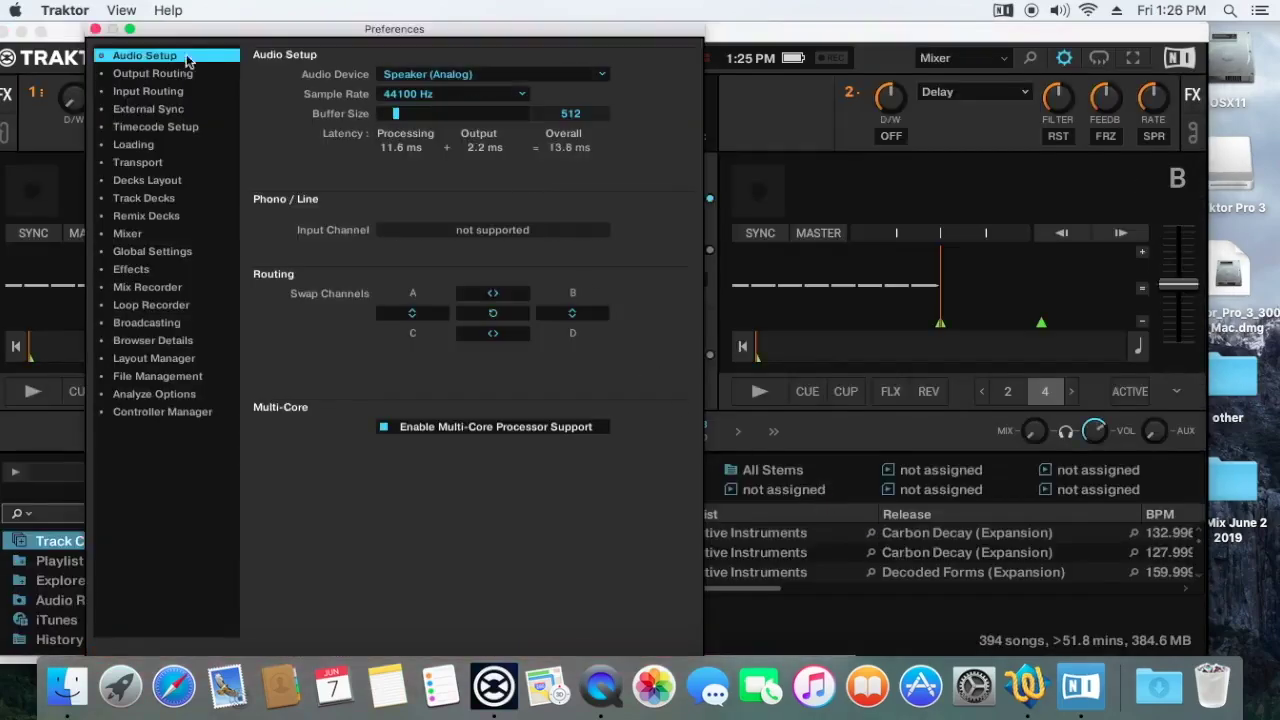
left_click(95, 29)
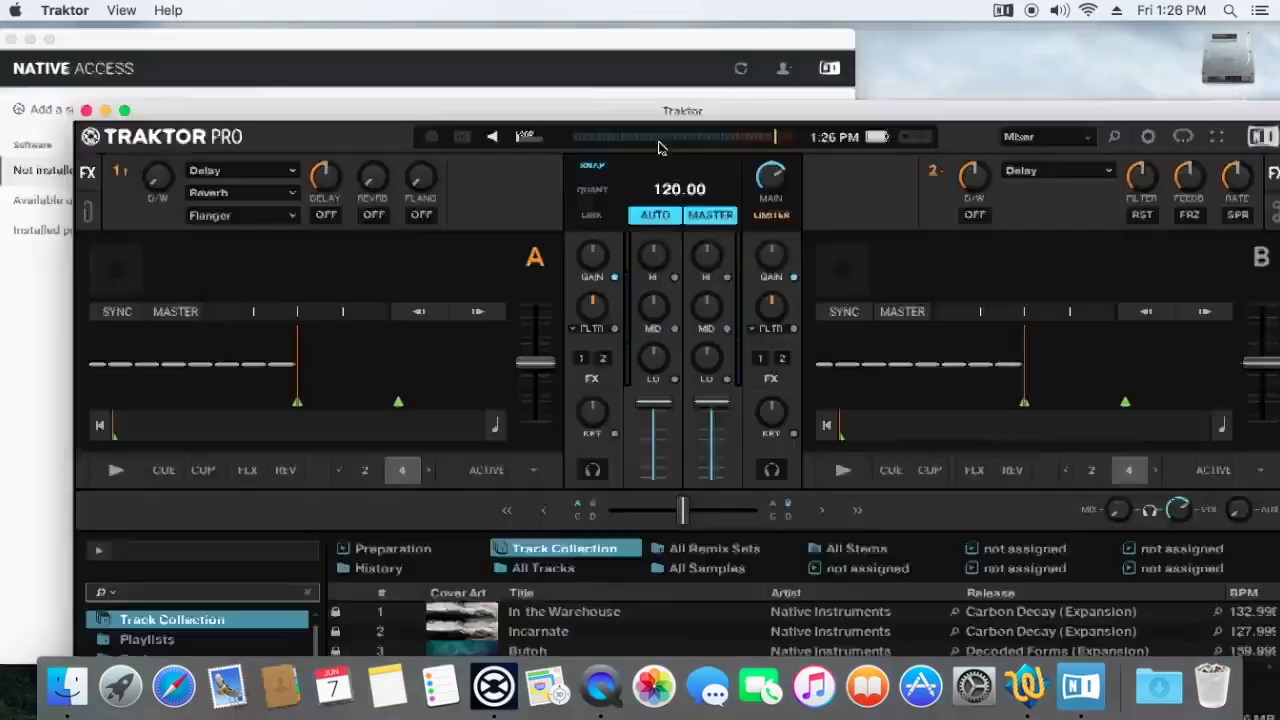
Load In the Warehouse into deck A and Incarnate into deck B.
left_click_drag(551, 36, 619, 6)
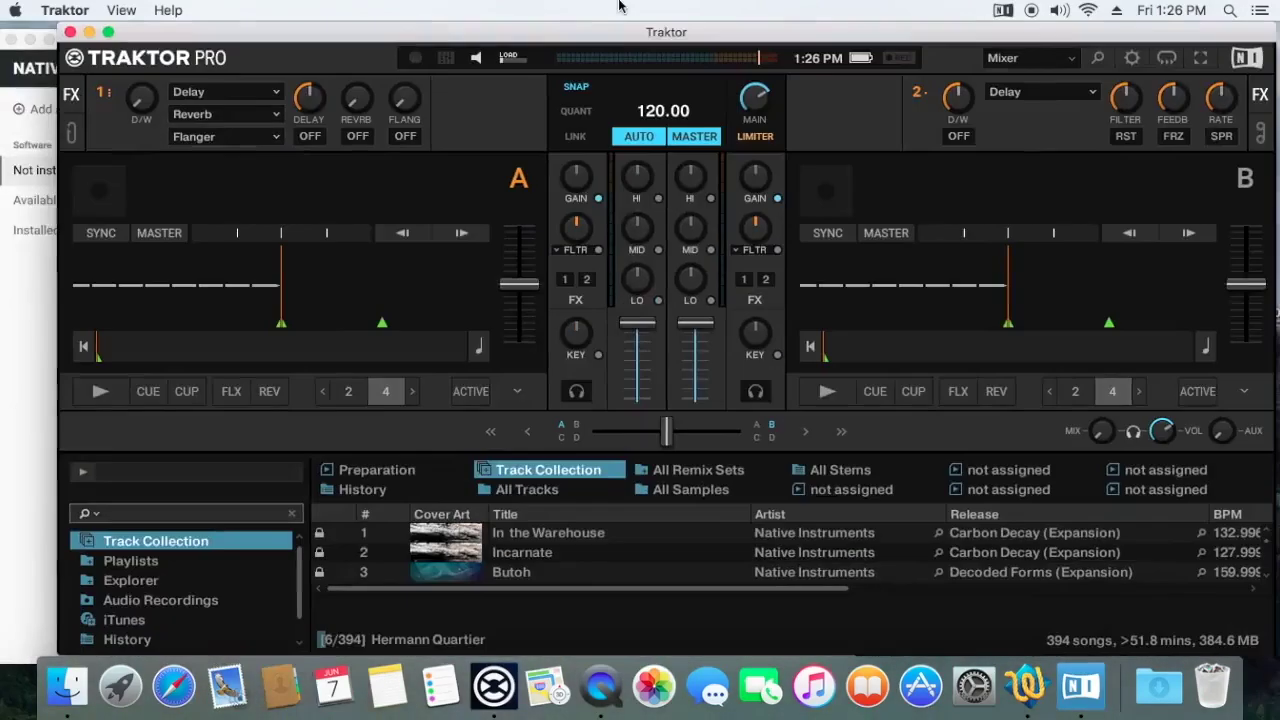
left_click(573, 533)
left_click_drag(573, 535, 314, 277)
left_click(547, 555)
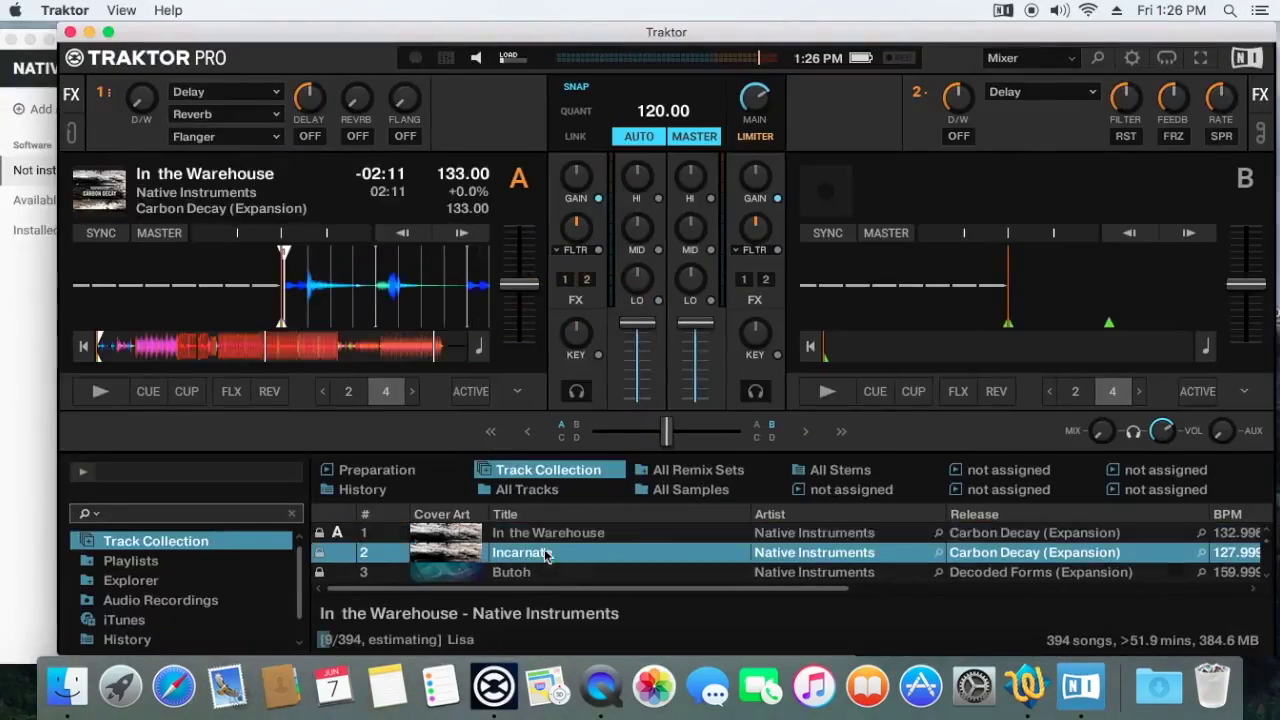
left_click_drag(547, 555, 937, 306)
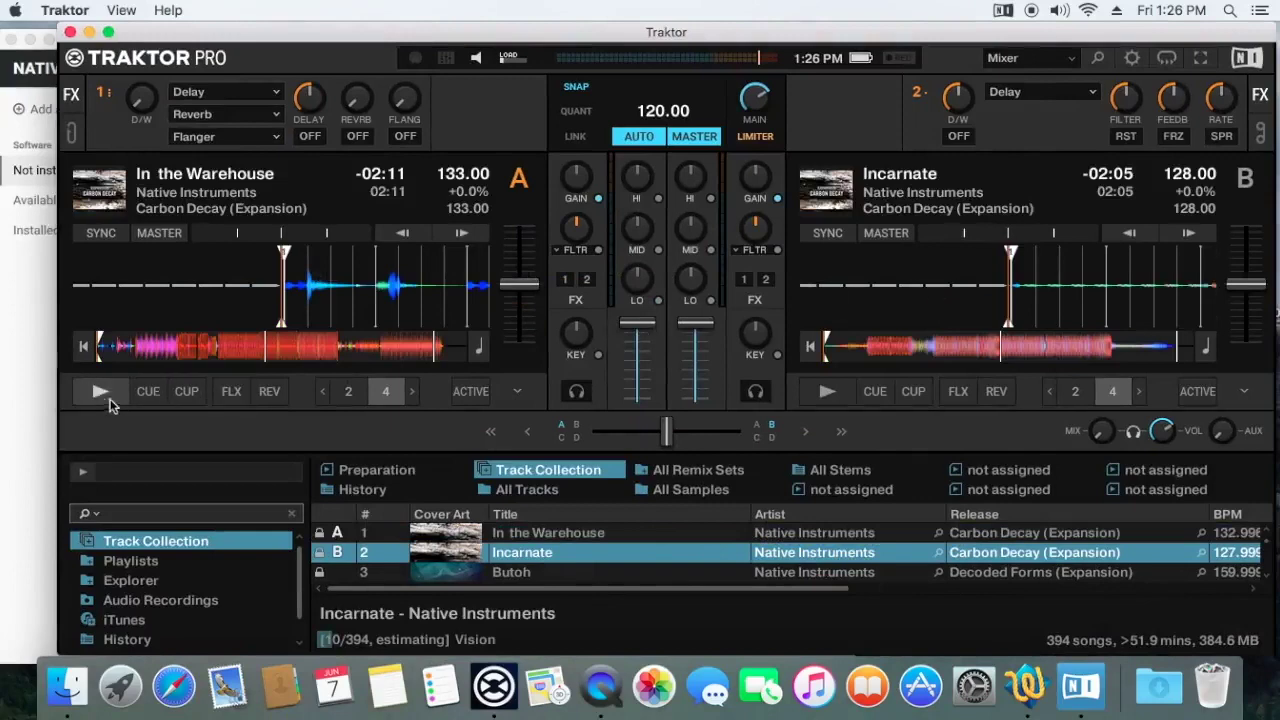
Play deck A, skip ahead toward the track's end, and turn on the Delay effect.
left_click(102, 398)
left_click(250, 342)
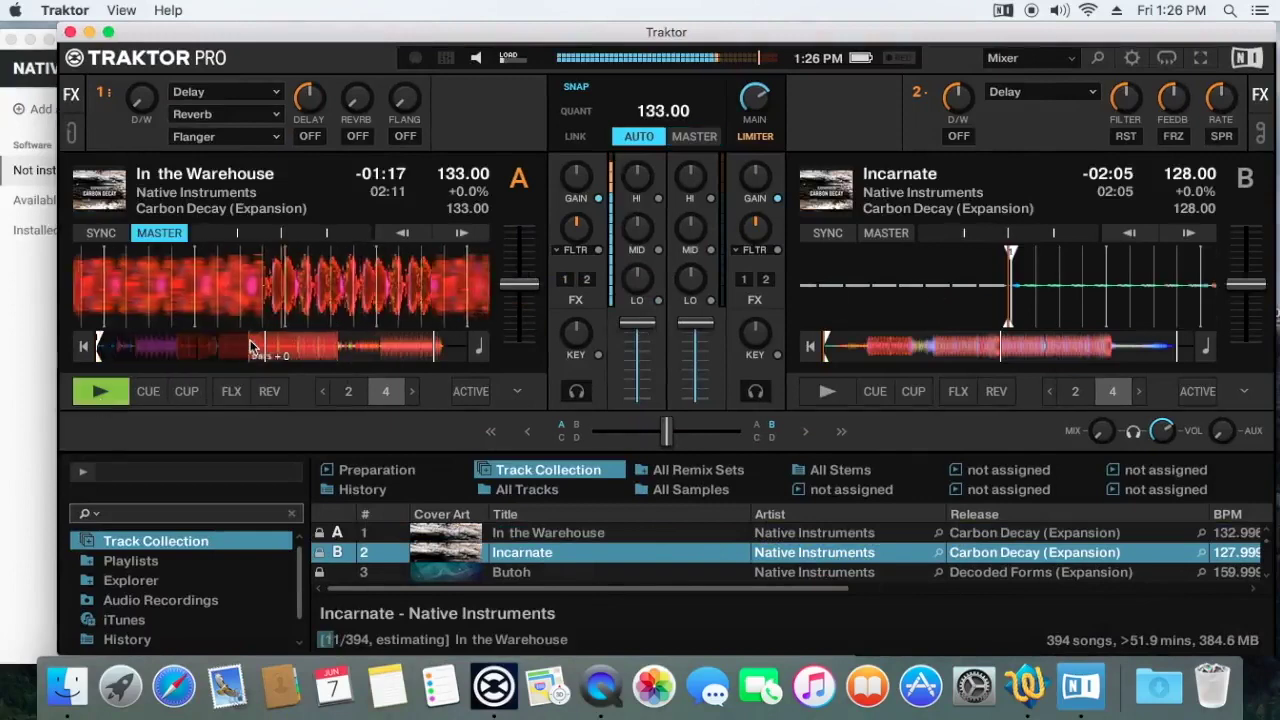
left_click(286, 344)
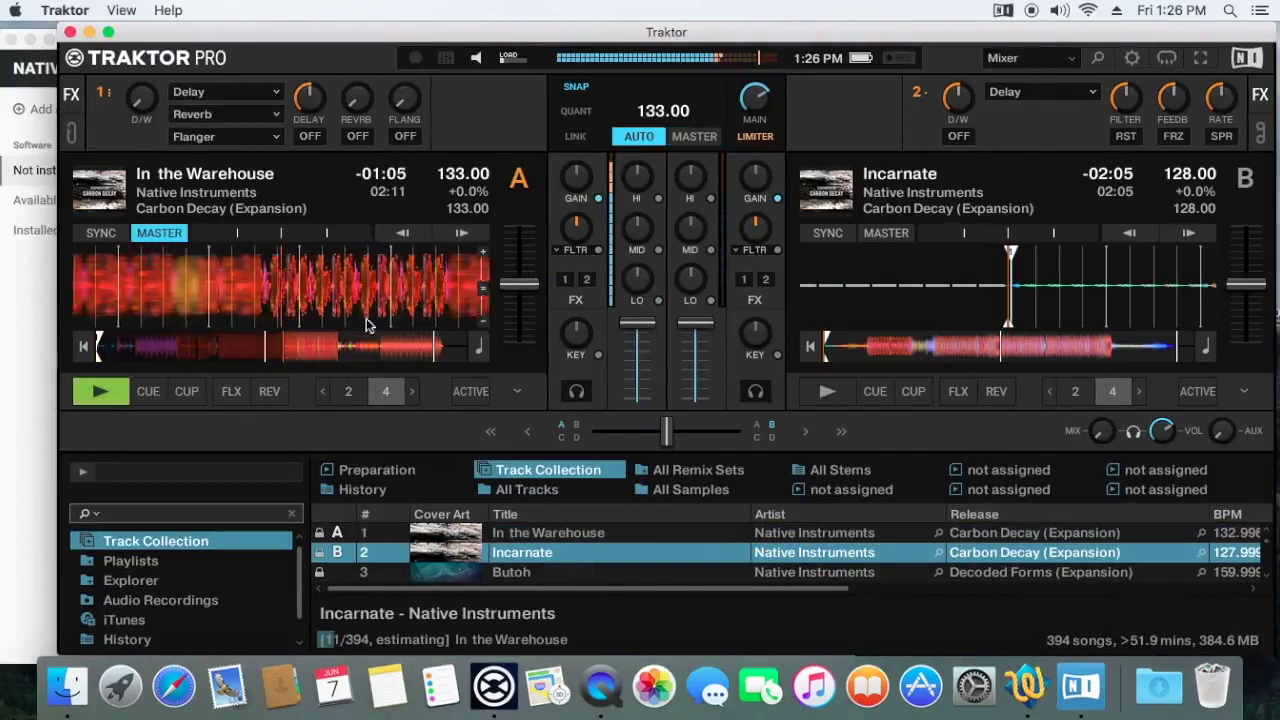
left_click(415, 347)
left_click(318, 137)
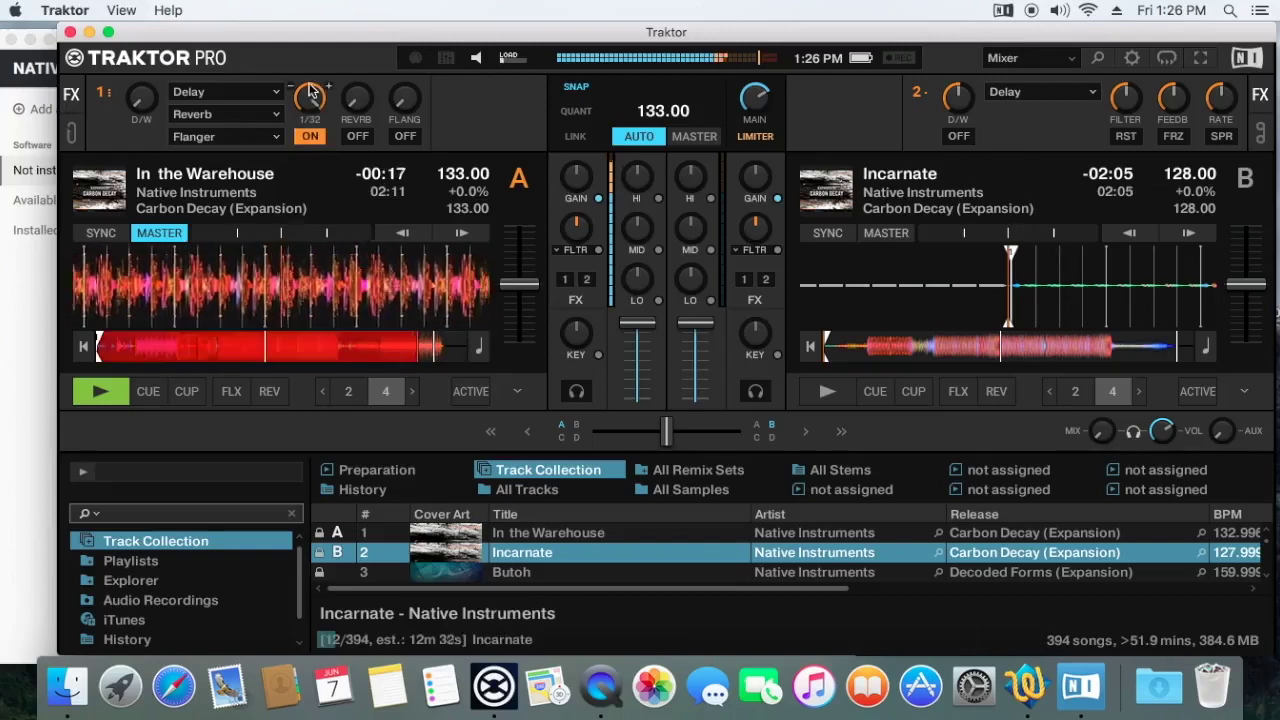
Play deck B and skip ahead, then stop both decks.
left_click(827, 391)
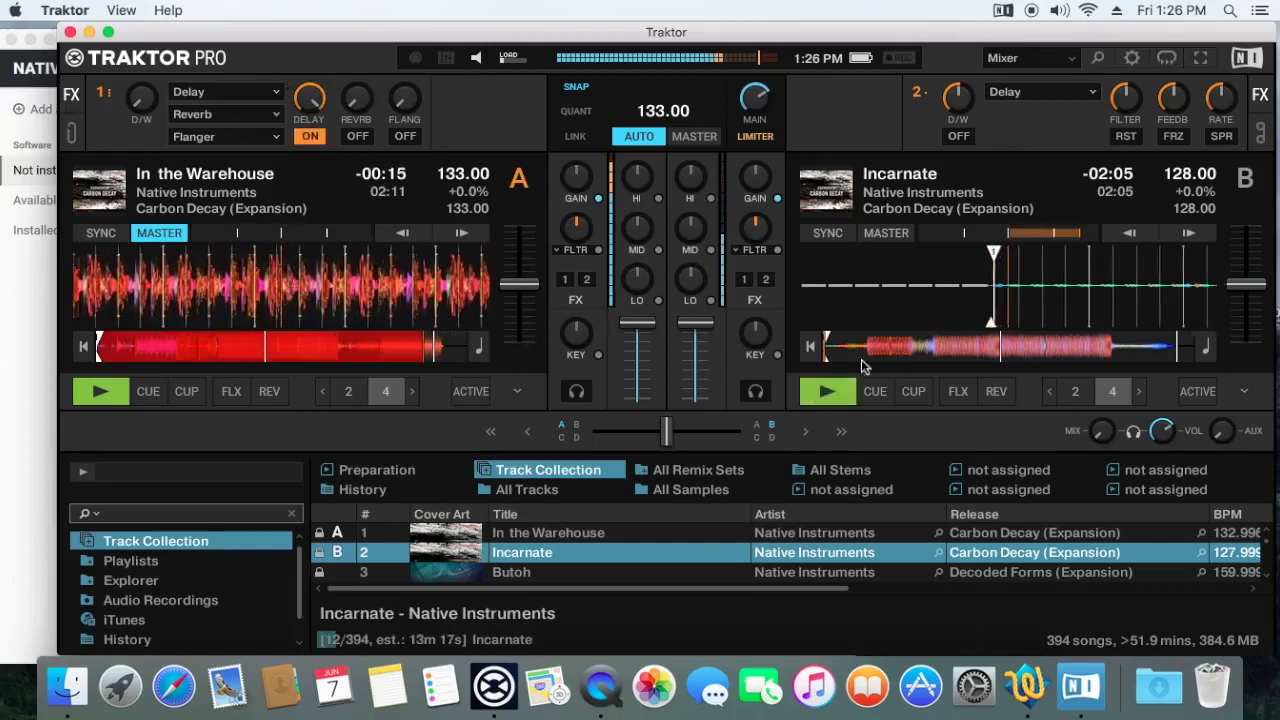
key("space")
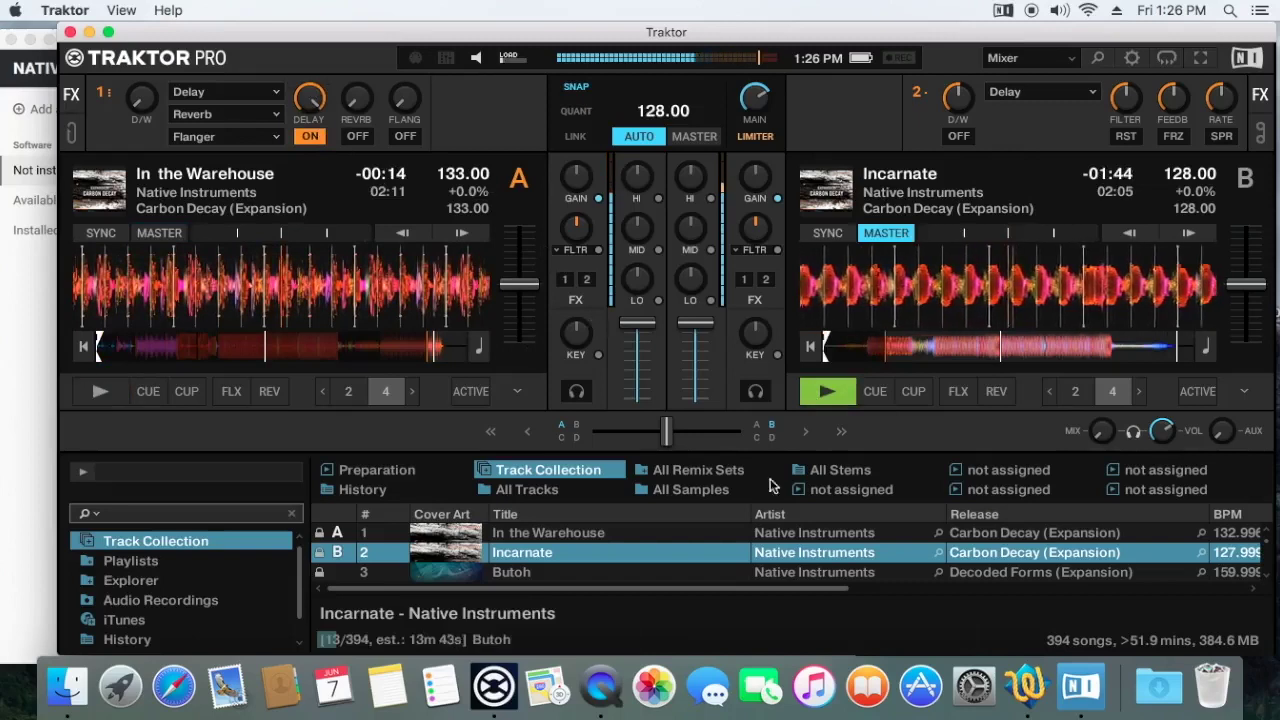
left_click(987, 347)
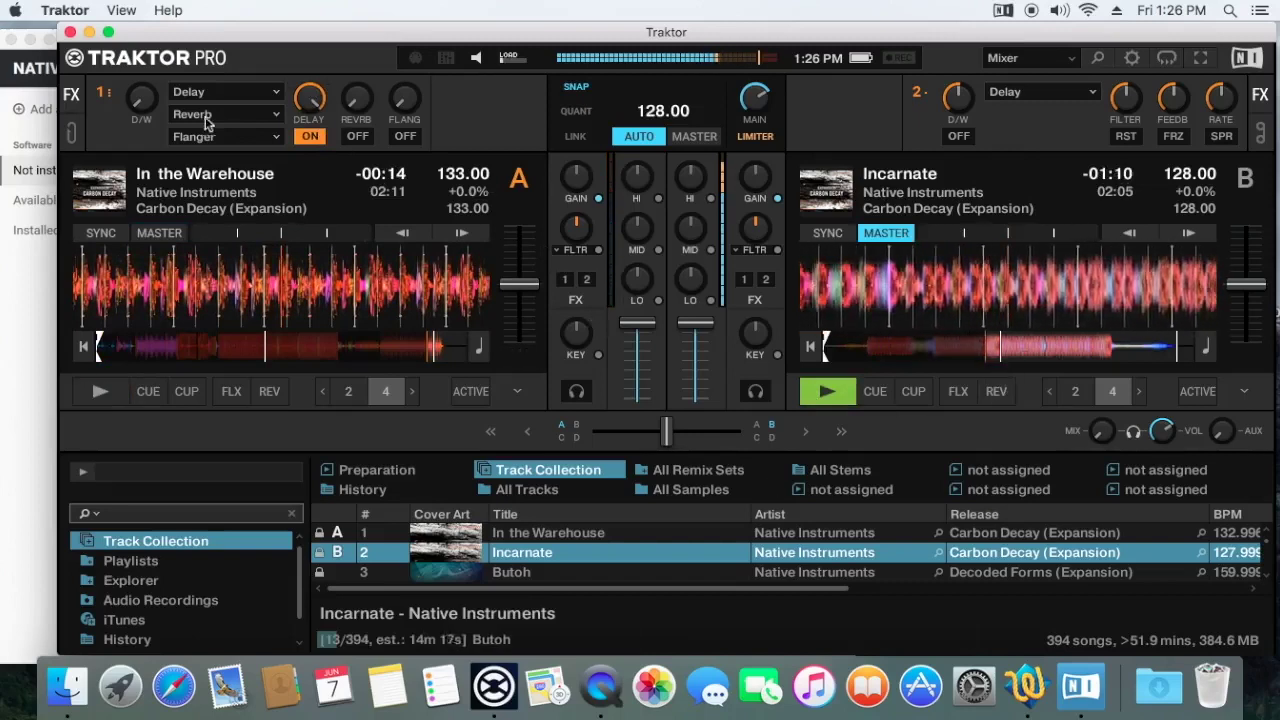
left_click(825, 393)
left_click(65, 10)
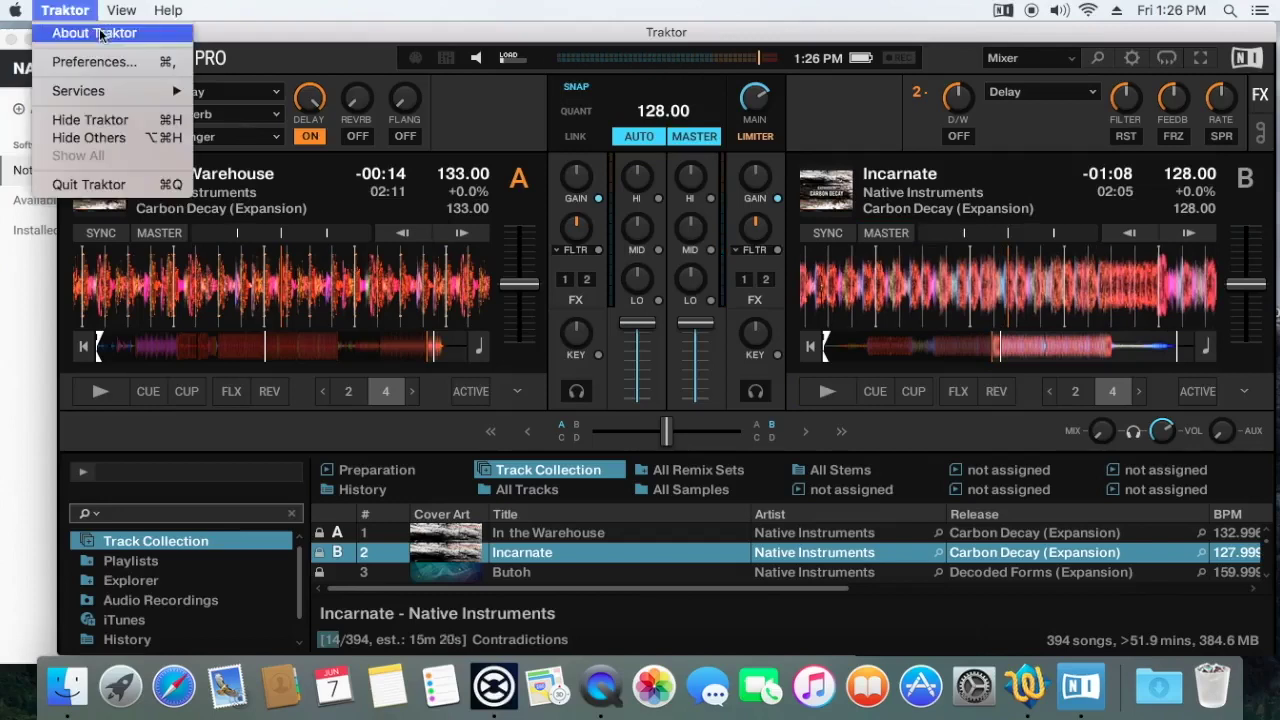
left_click(119, 58)
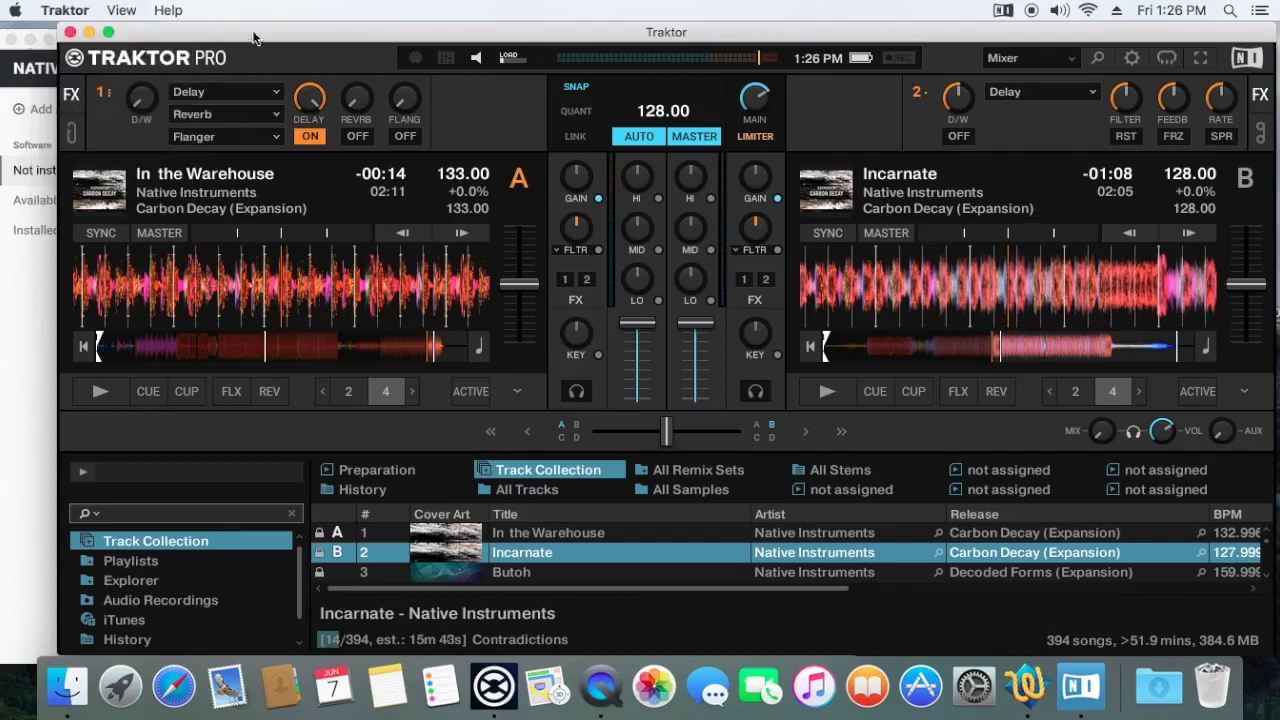
Quit Traktor, then switch Native Access from Available updates to Installed products.
left_click(70, 33)
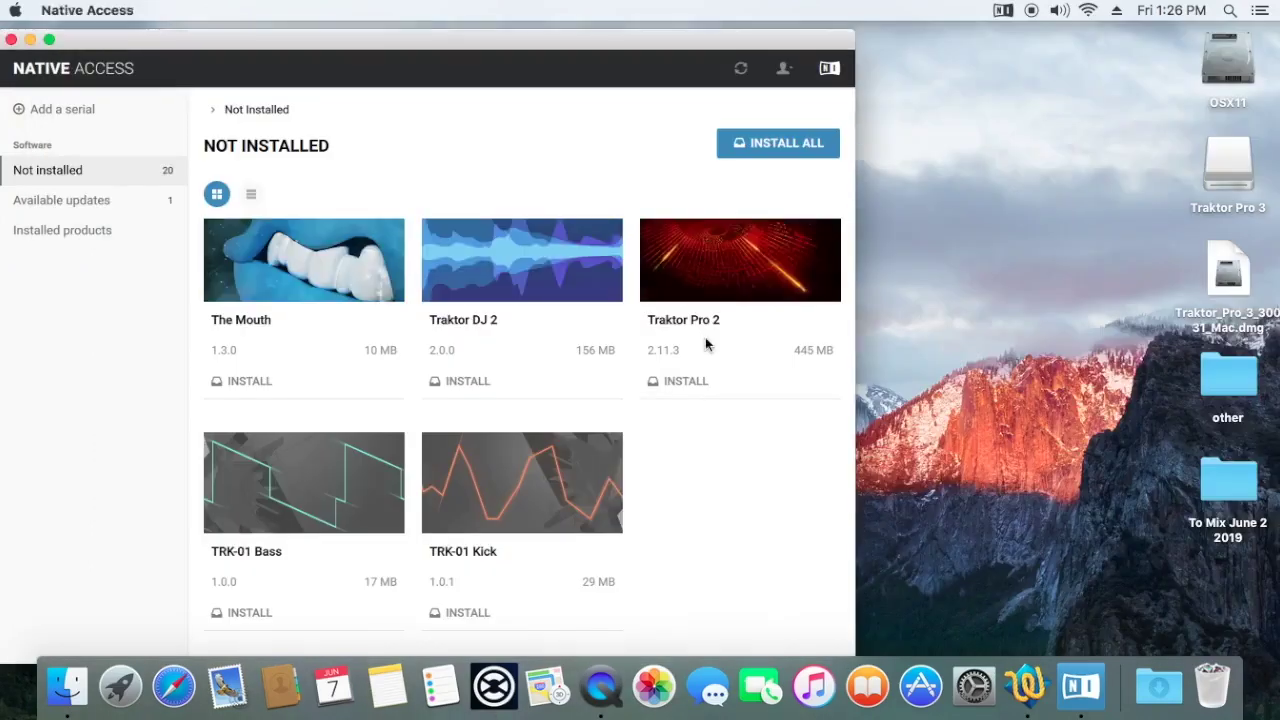
scroll(705, 337, "up", 3)
scroll(705, 337, "up", 5)
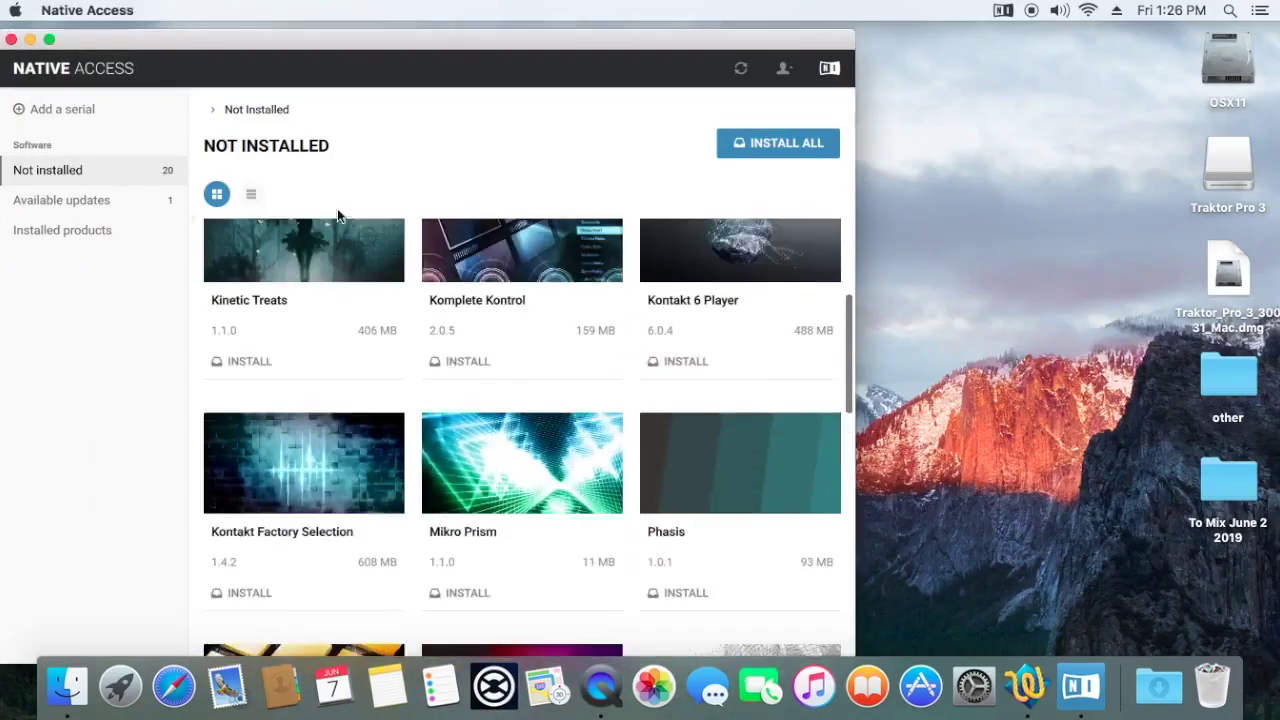
left_click(141, 200)
left_click(90, 232)
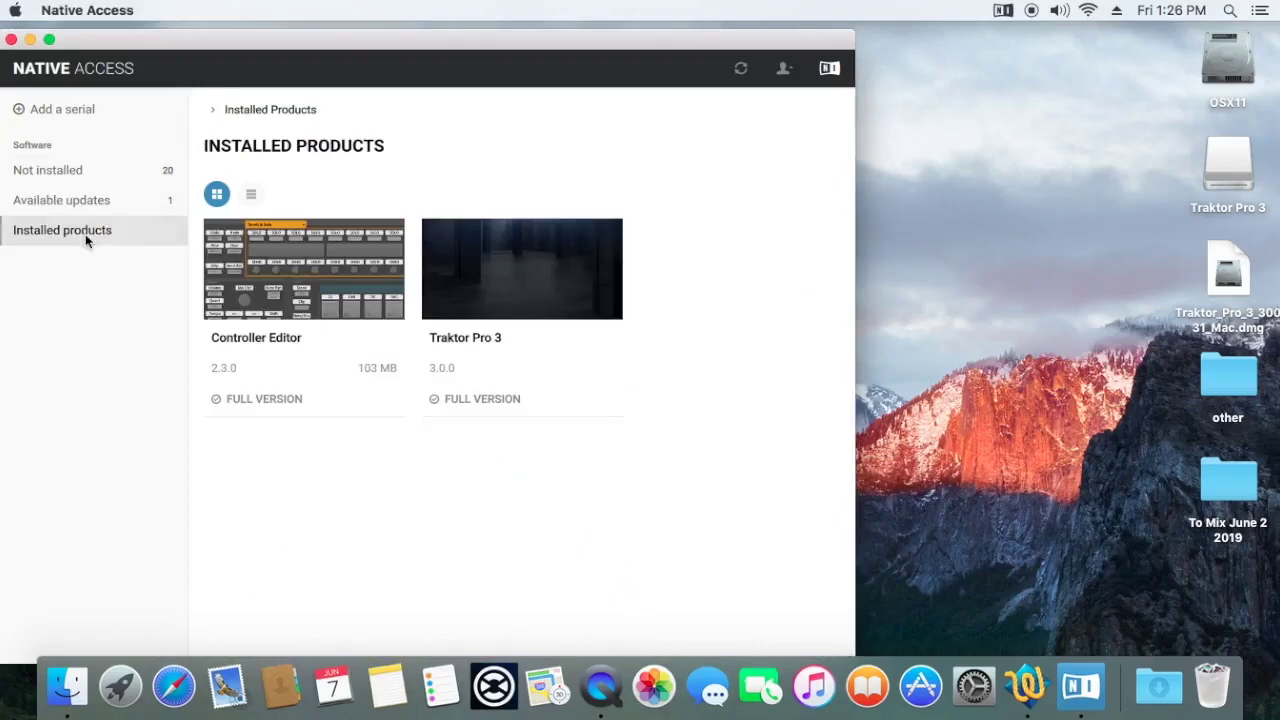